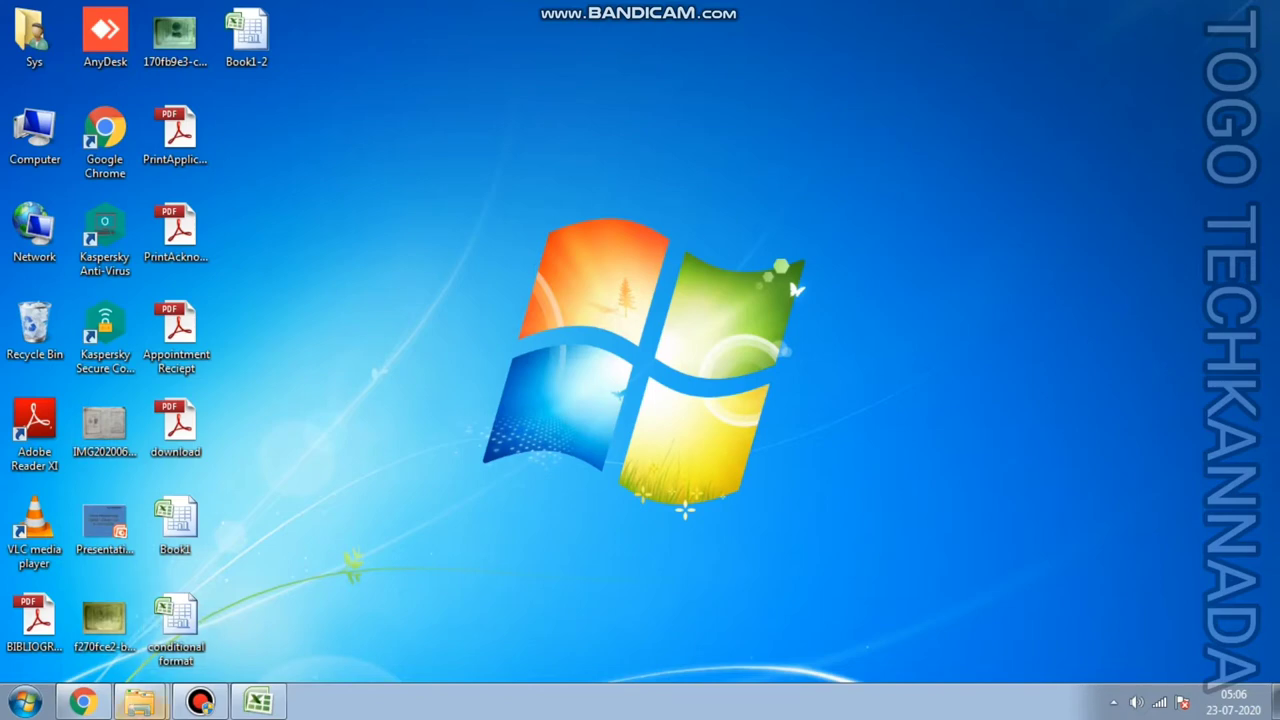
Restore the Excel workbook listing names, dates 21-07-2020 to 27-07-2020 and comma-separated letters.
click(255, 703)
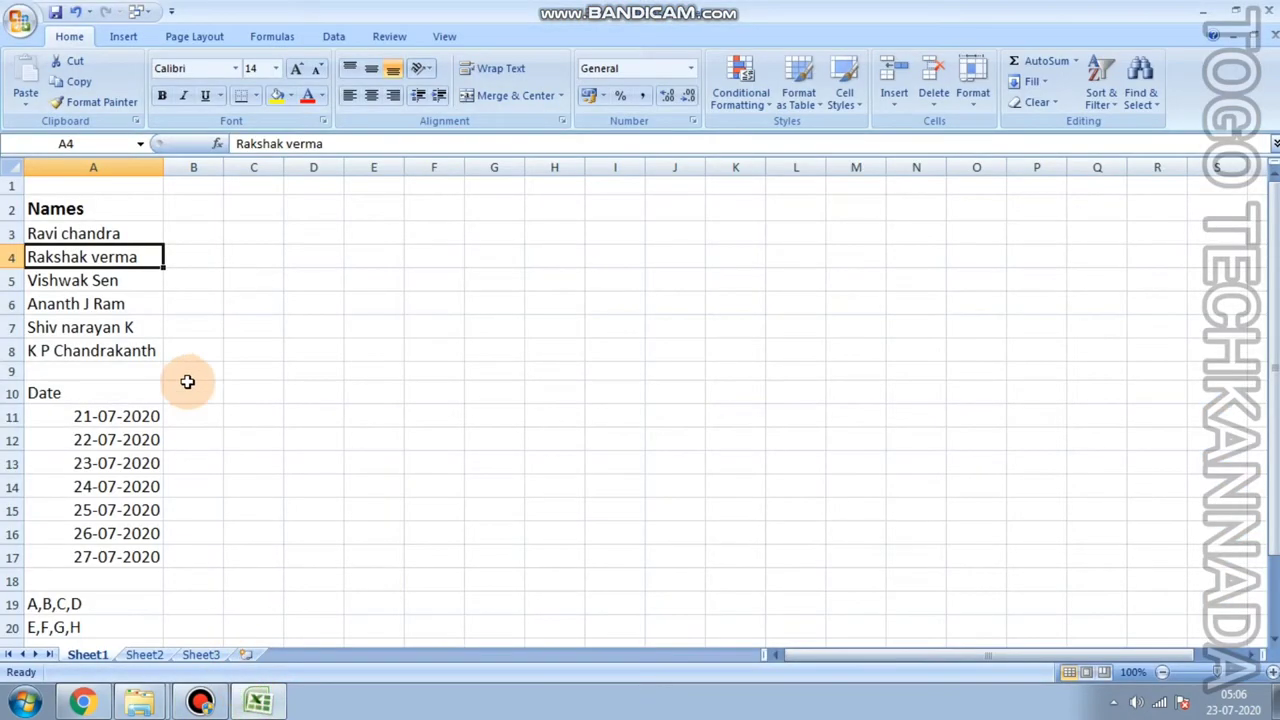
scroll(105, 530, down, 2)
scroll(112, 500, up, 2)
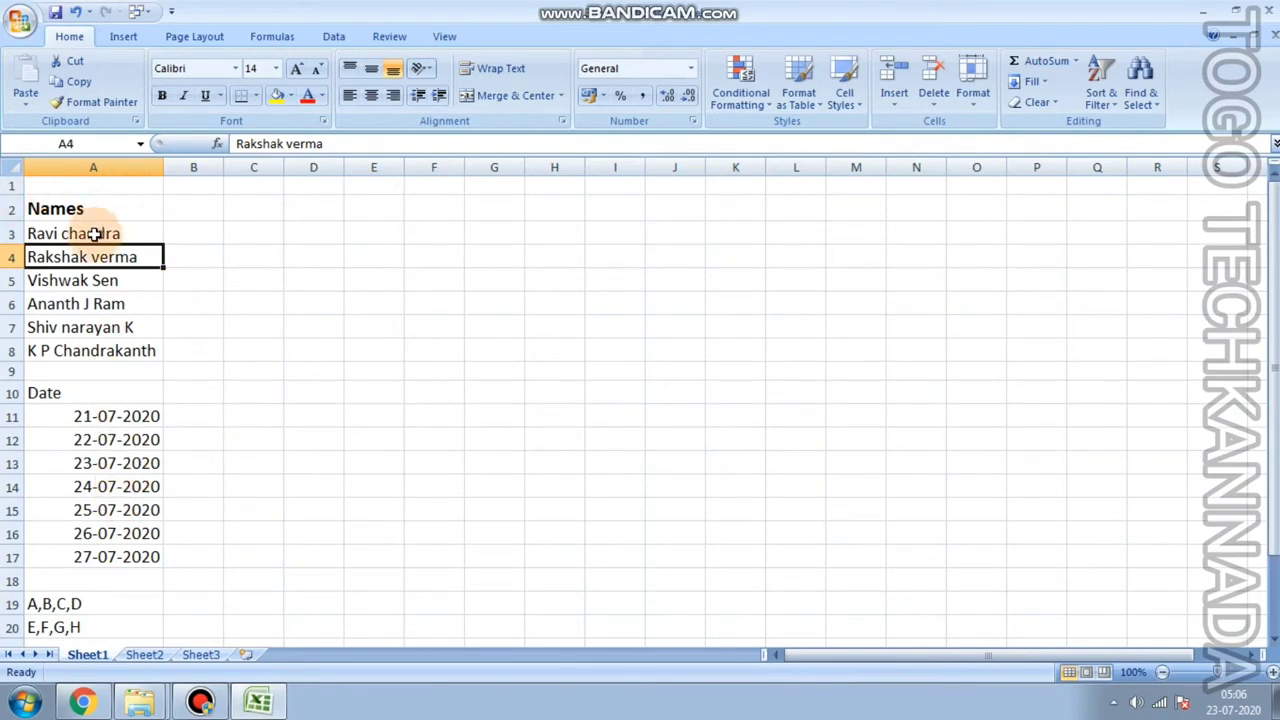
Run Text to Columns on names A3:A8 as Delimited data, splitting at Space.
drag(93, 233, 120, 350)
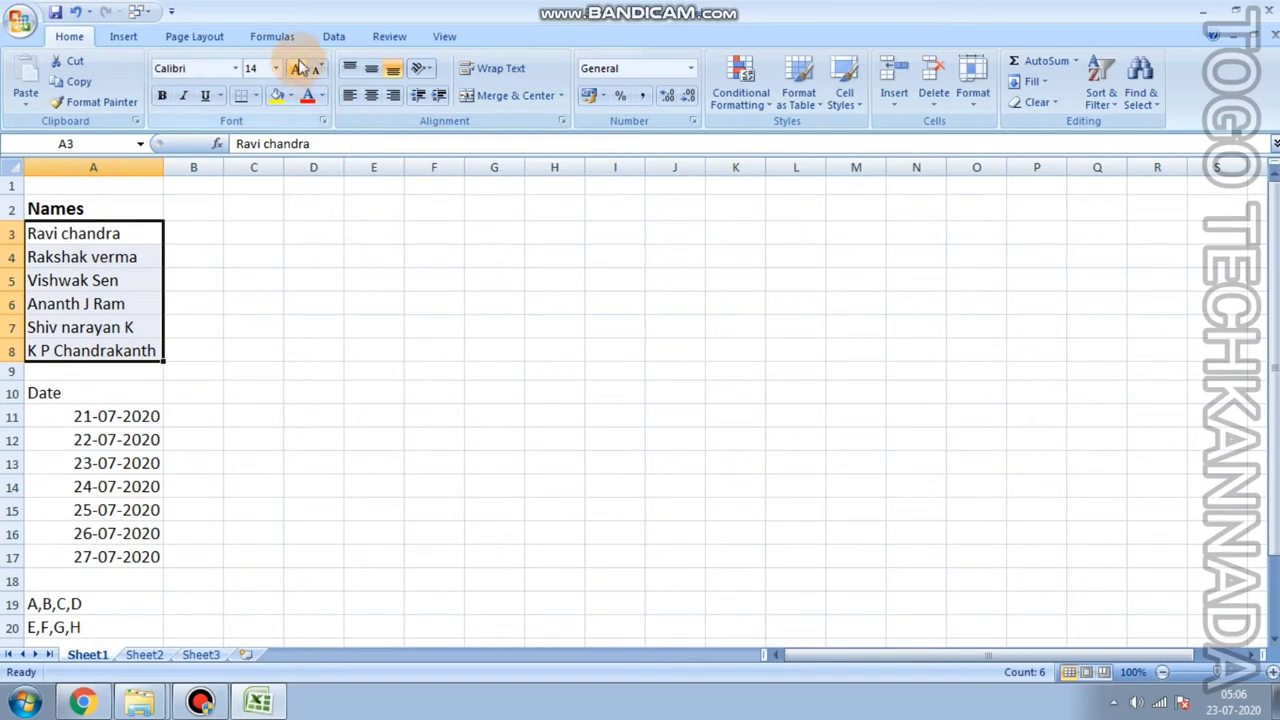
click(337, 36)
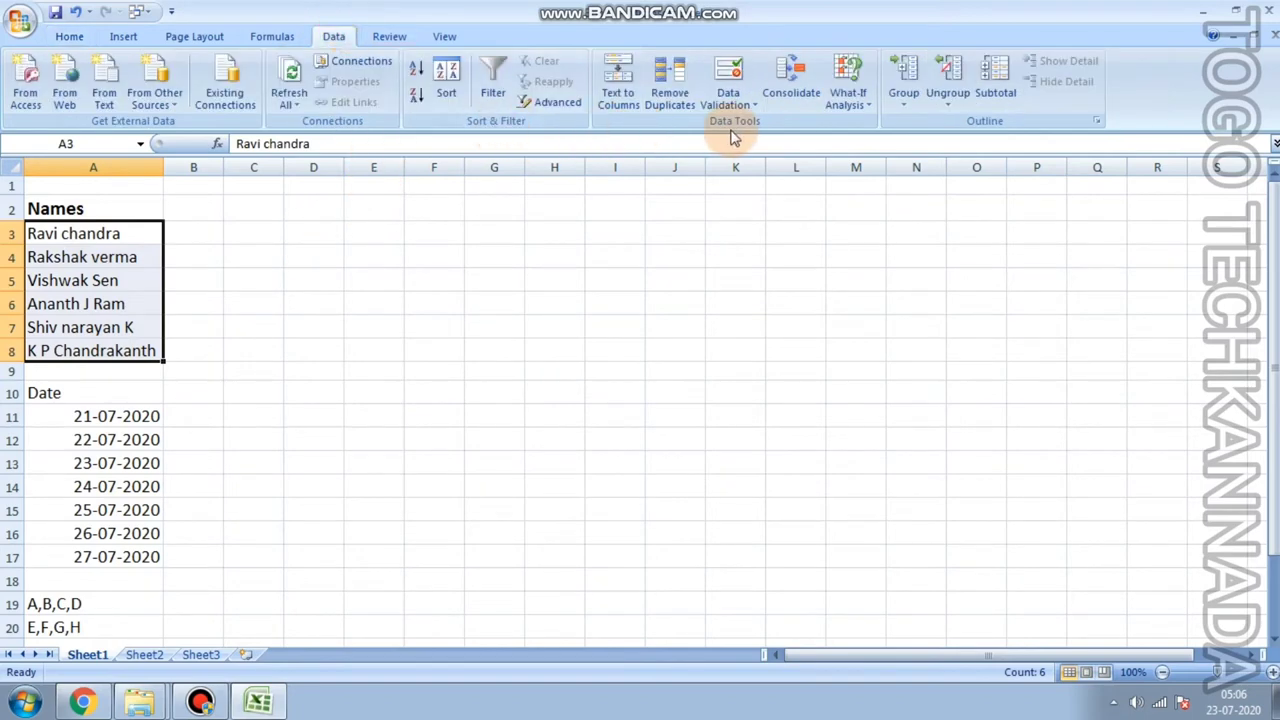
click(611, 93)
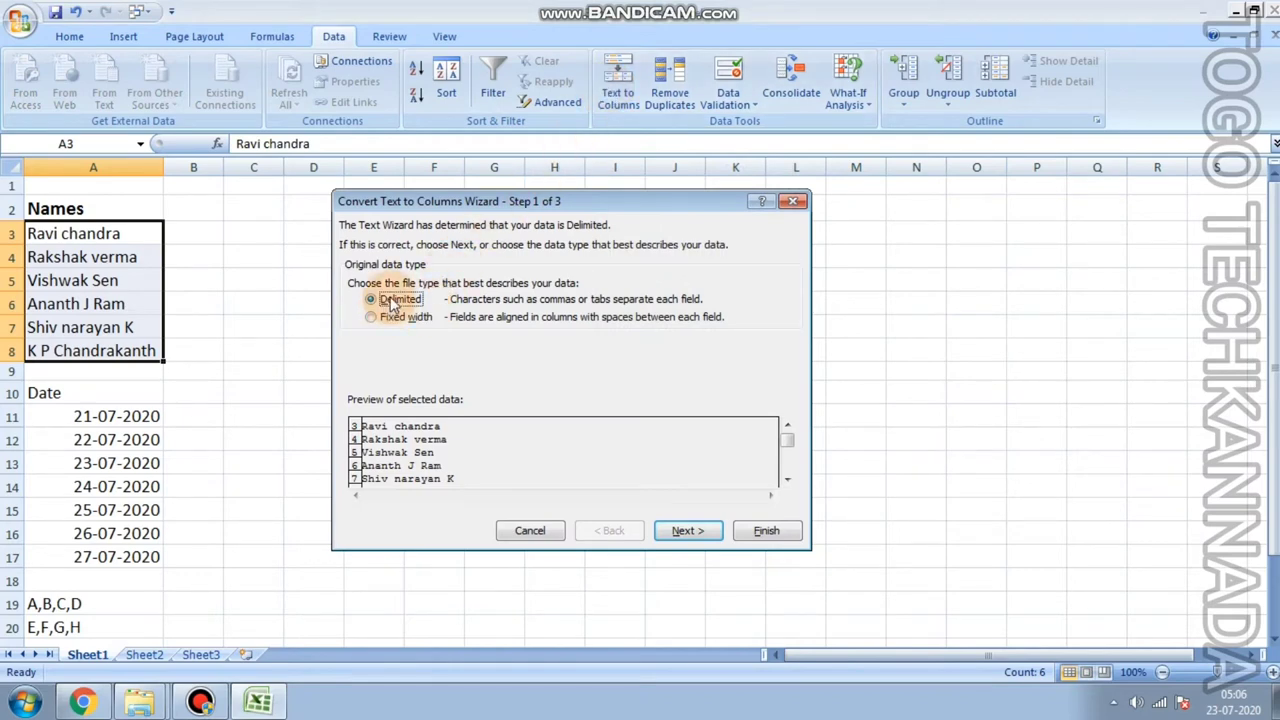
click(680, 531)
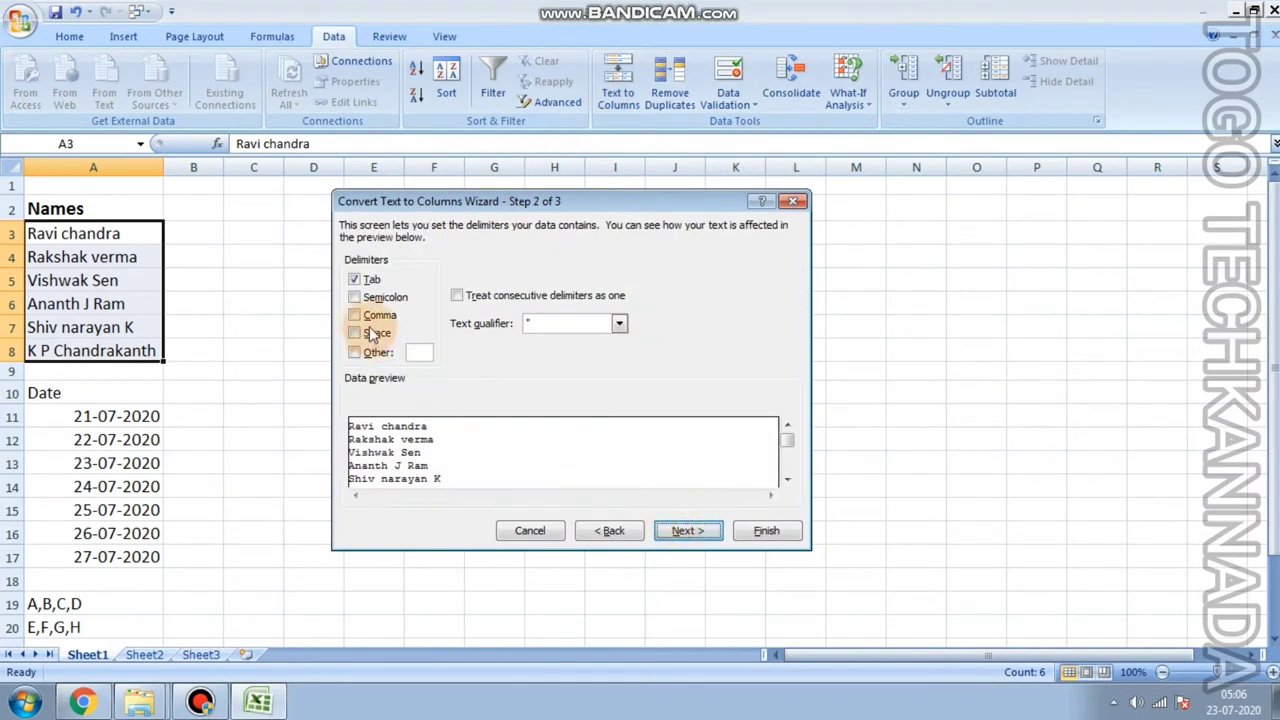
drag(448, 207, 666, 202)
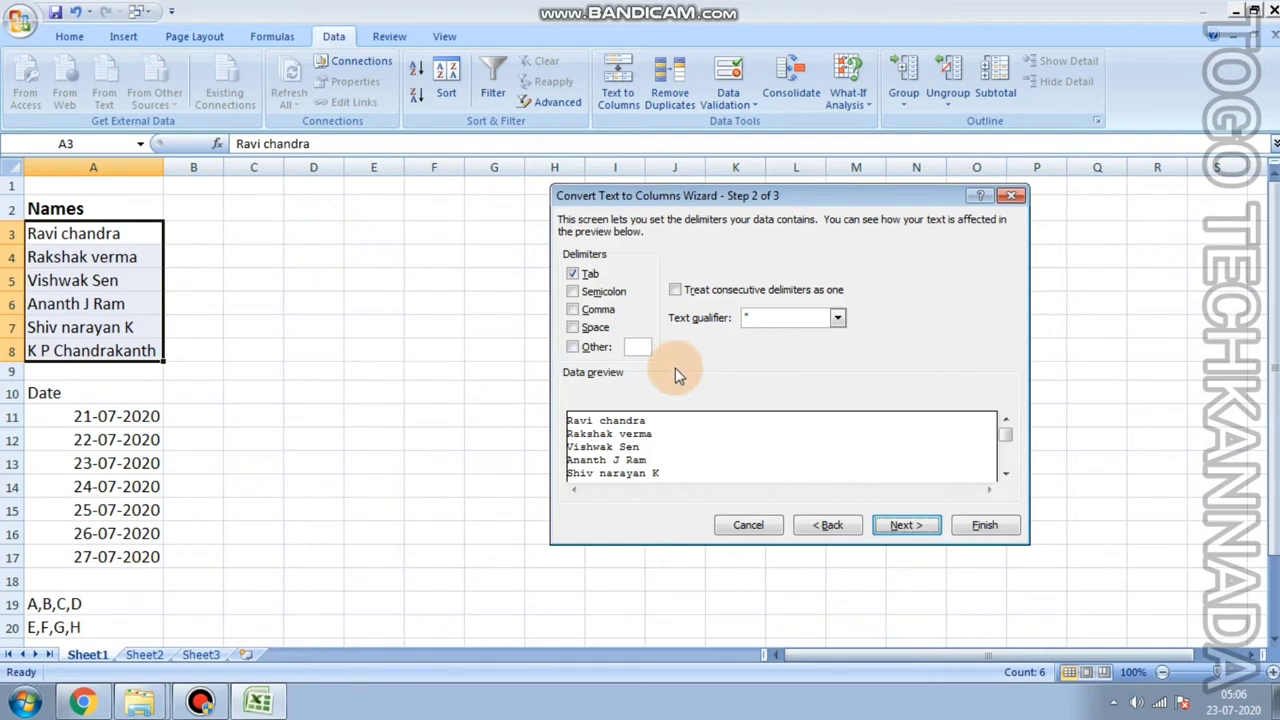
click(588, 335)
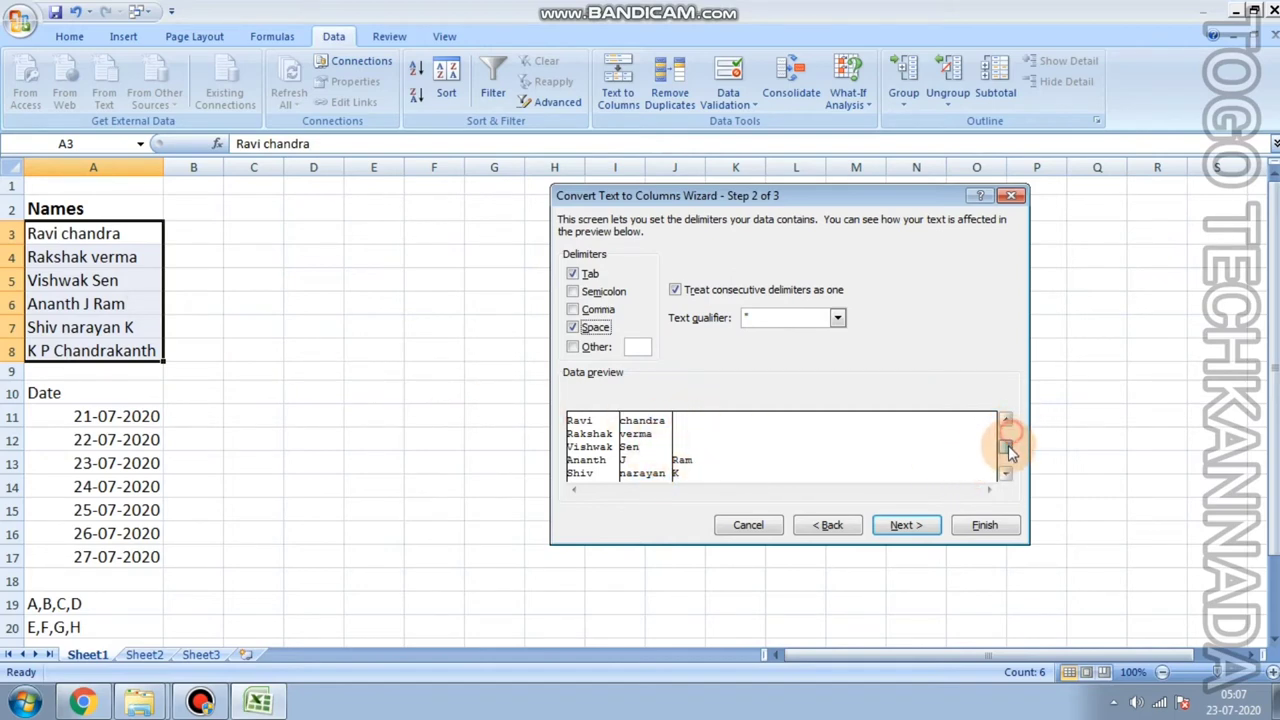
mouse_move(1011, 431)
mouse_down()
mouse_move(1007, 458)
mouse_move(1003, 425)
mouse_up()
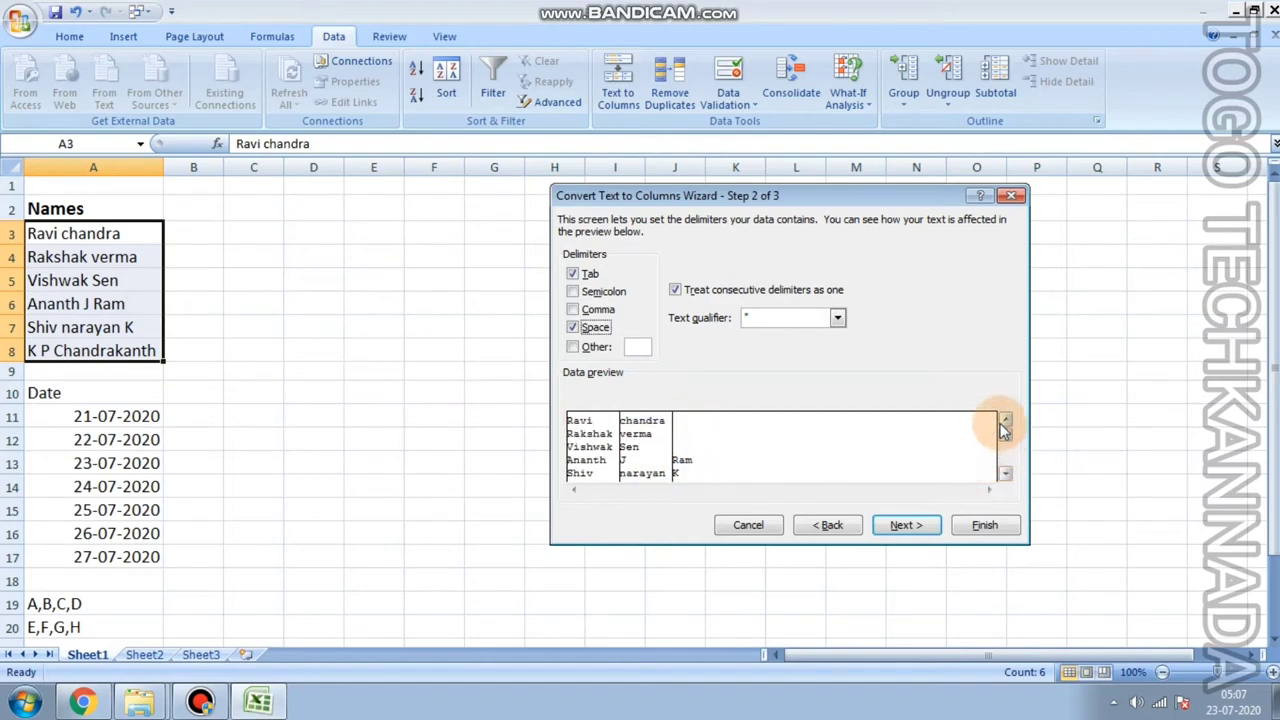
Send the split names to destination $C$3 and finish the wizard.
click(901, 527)
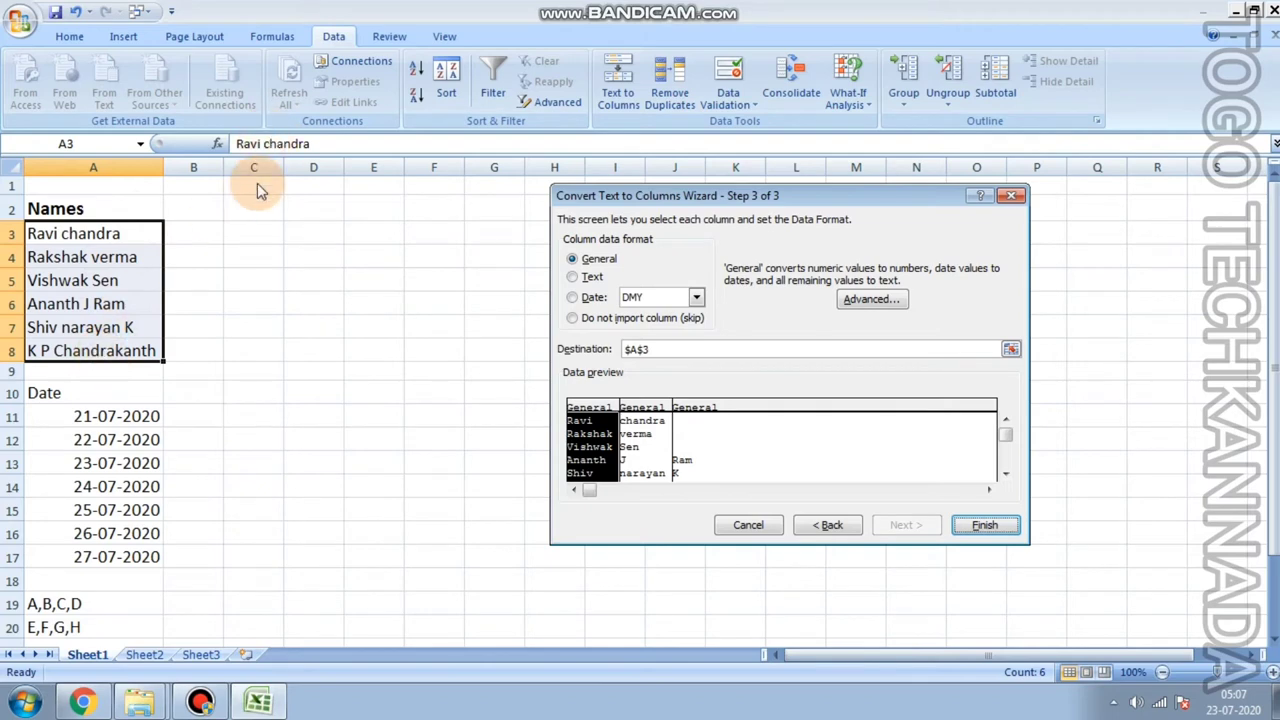
click(636, 348)
text(c)
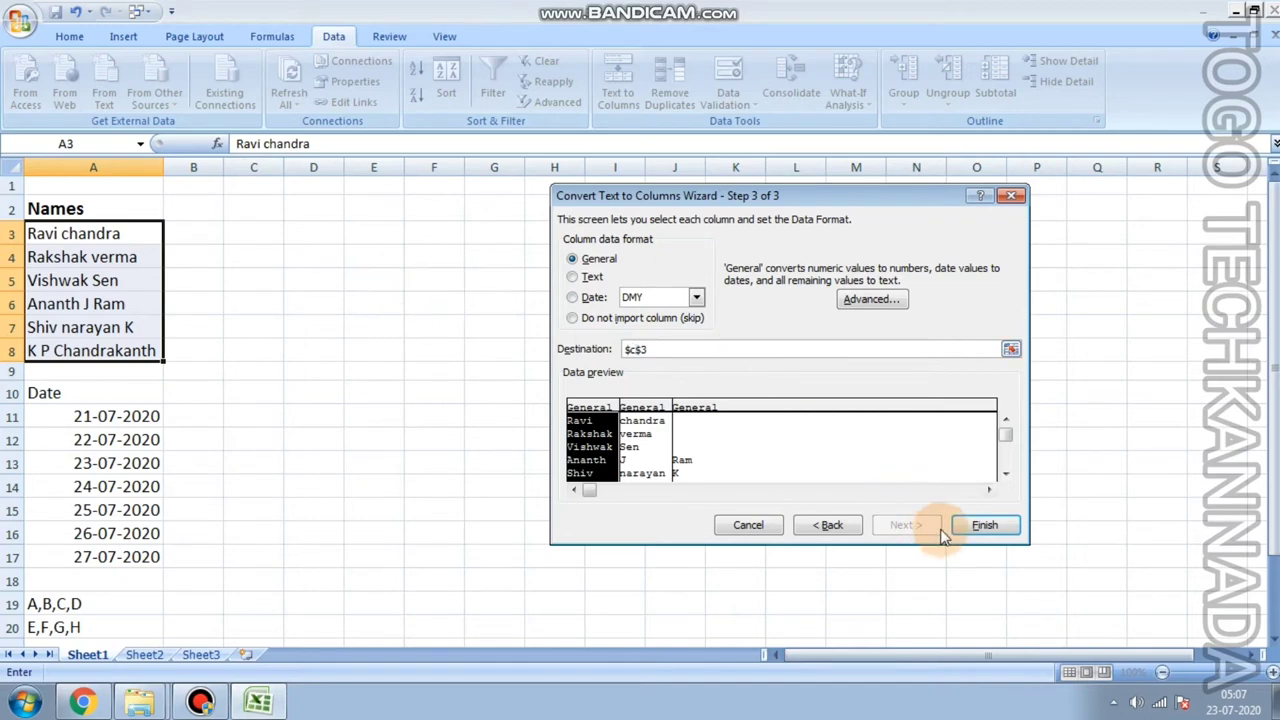
click(980, 532)
Check the split names in C3:E8 and auto-fit column E to fit Chandrakanth.
click(256, 252)
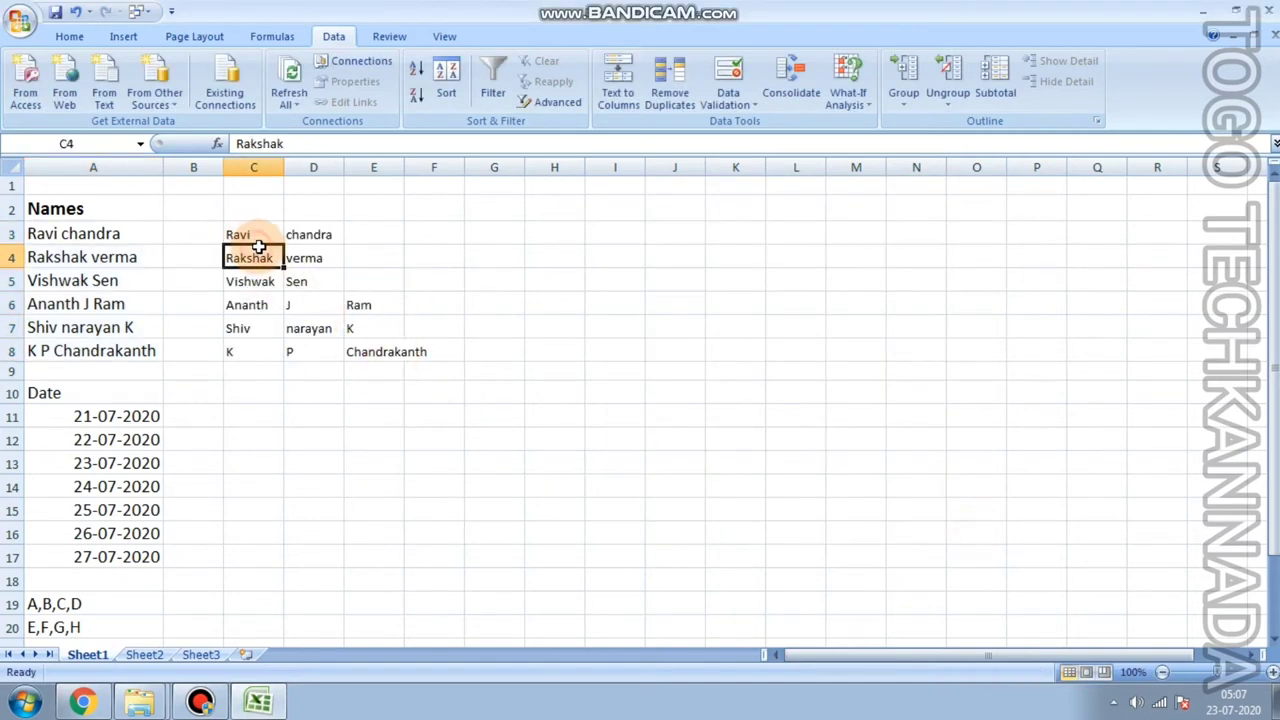
click(258, 238)
click(318, 240)
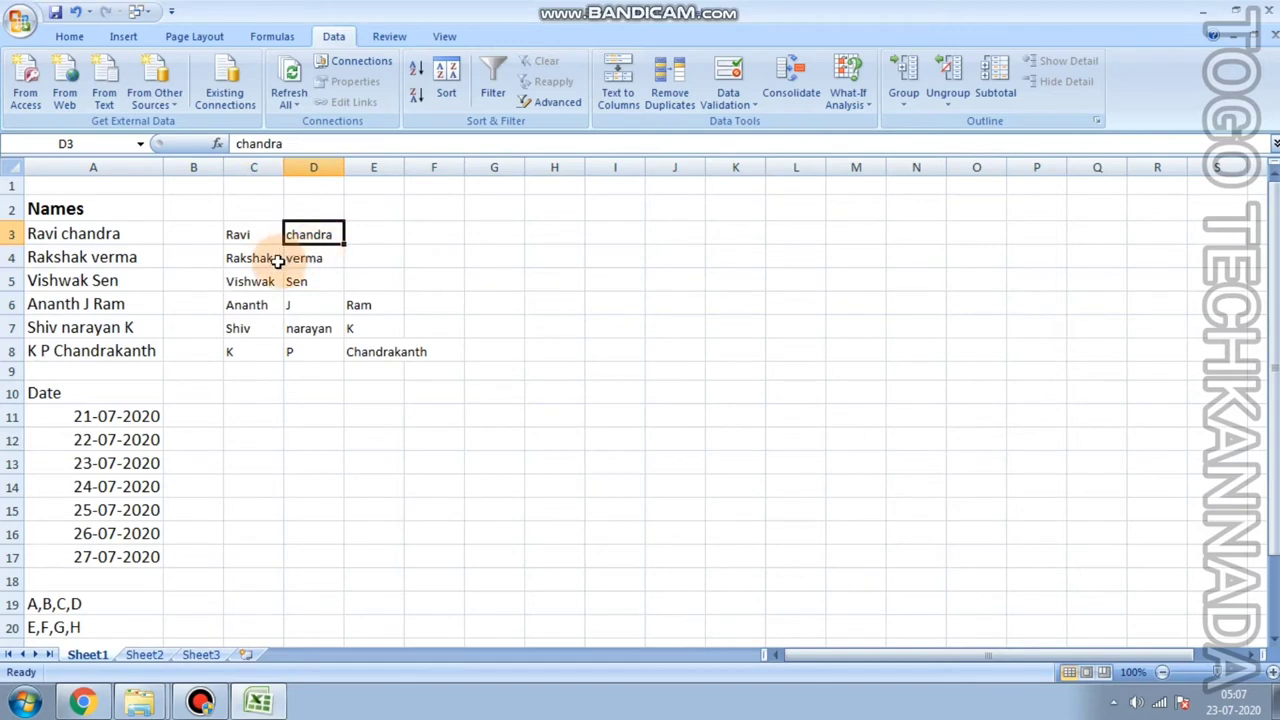
click(232, 262)
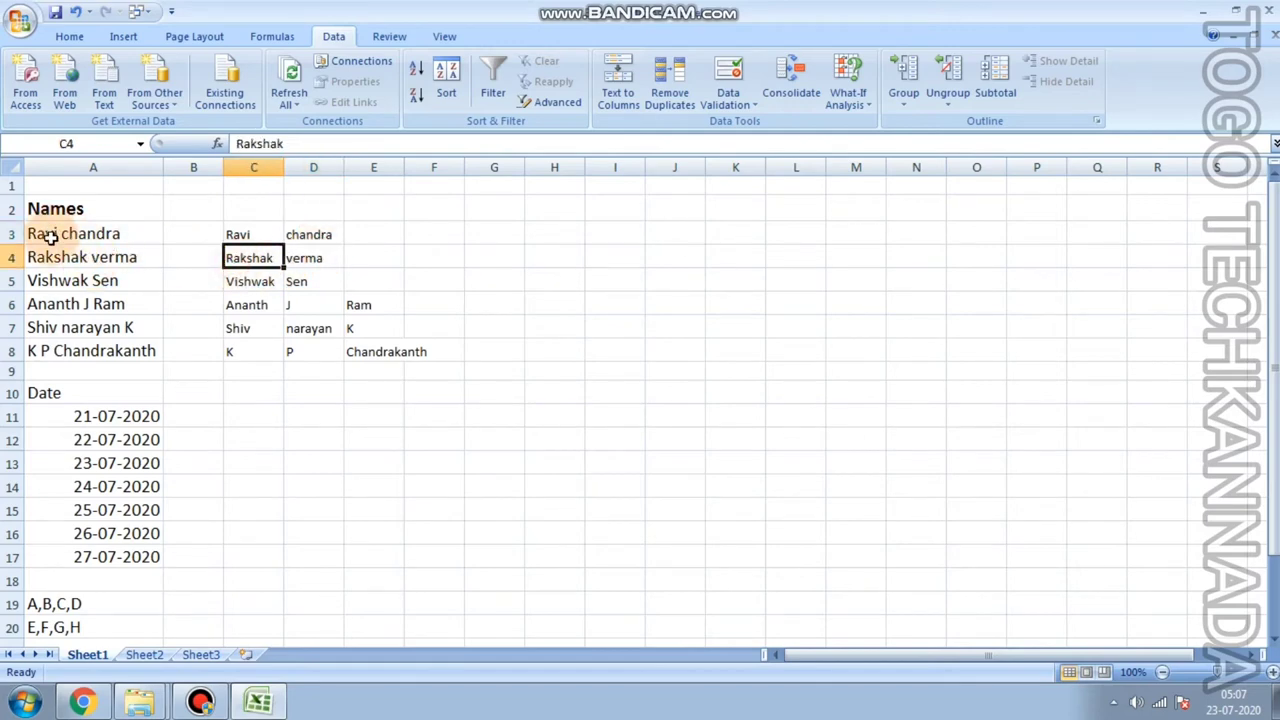
click(88, 281)
click(238, 304)
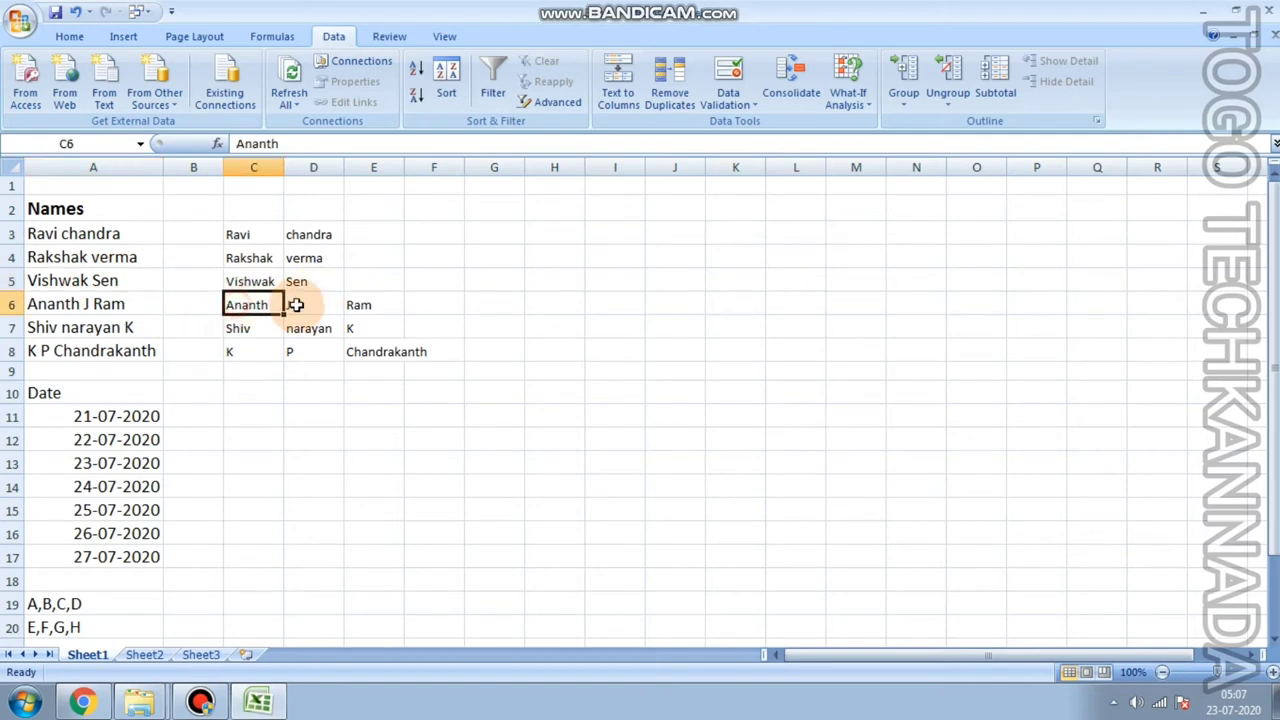
click(374, 306)
click(247, 330)
click(376, 326)
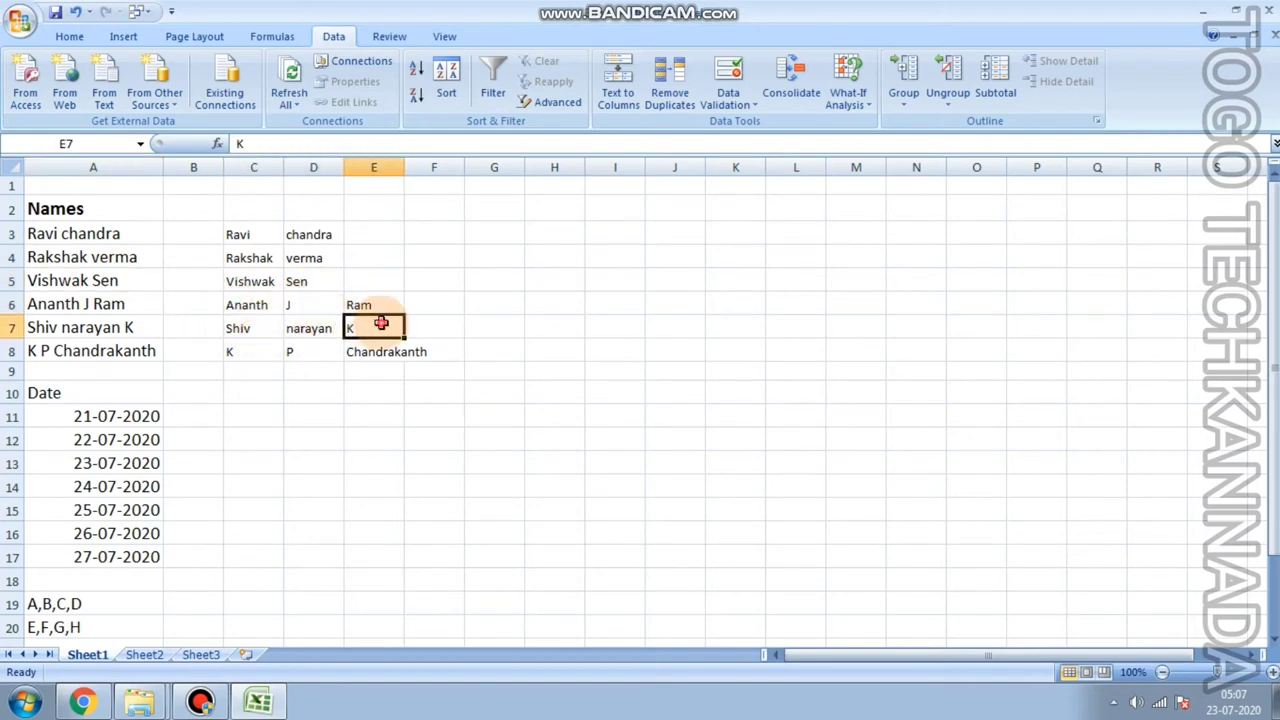
click(230, 350)
click(374, 350)
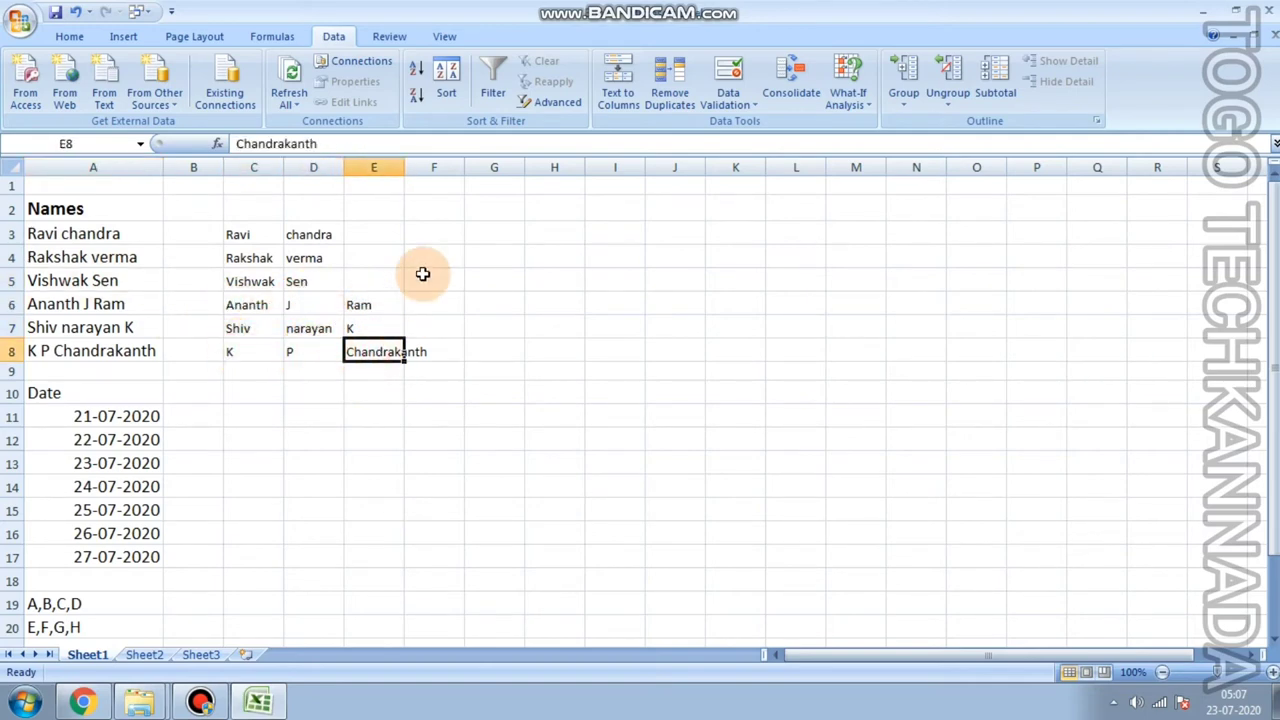
double_click(406, 172)
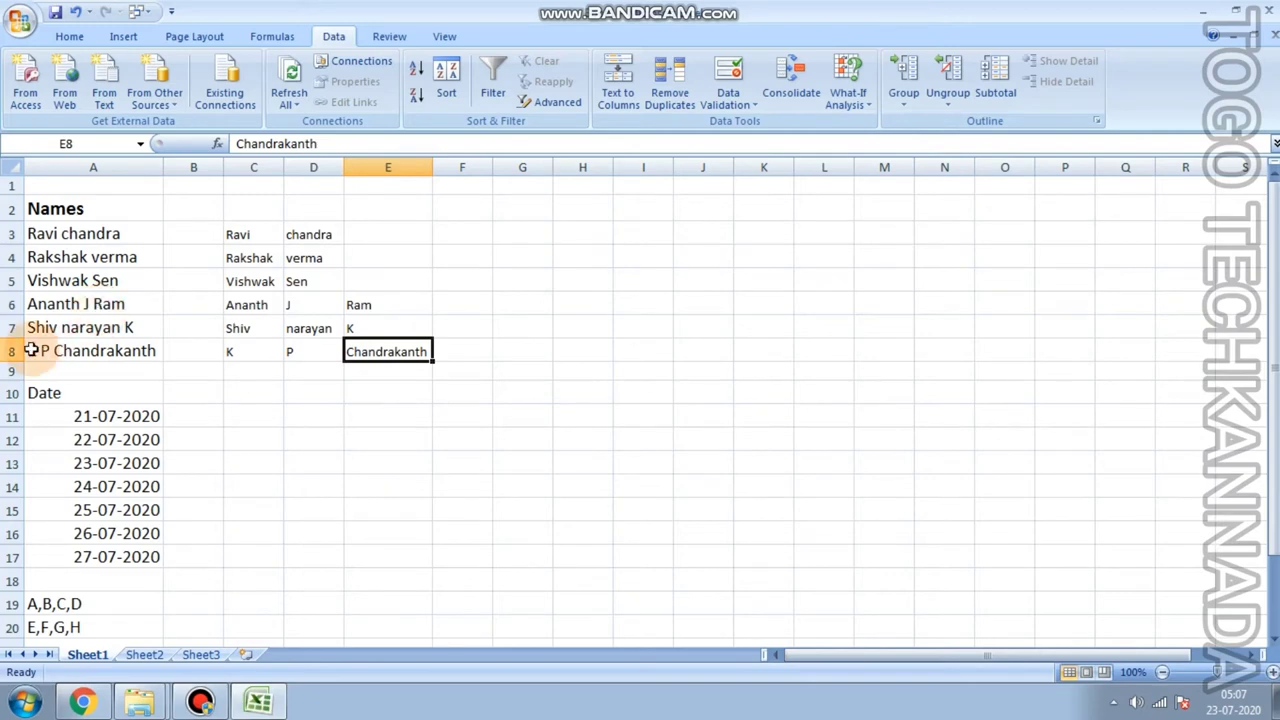
Run Text to Columns on dates A11:A17 with a hyphen (-) as the Other delimiter.
scroll(160, 397, down, 2)
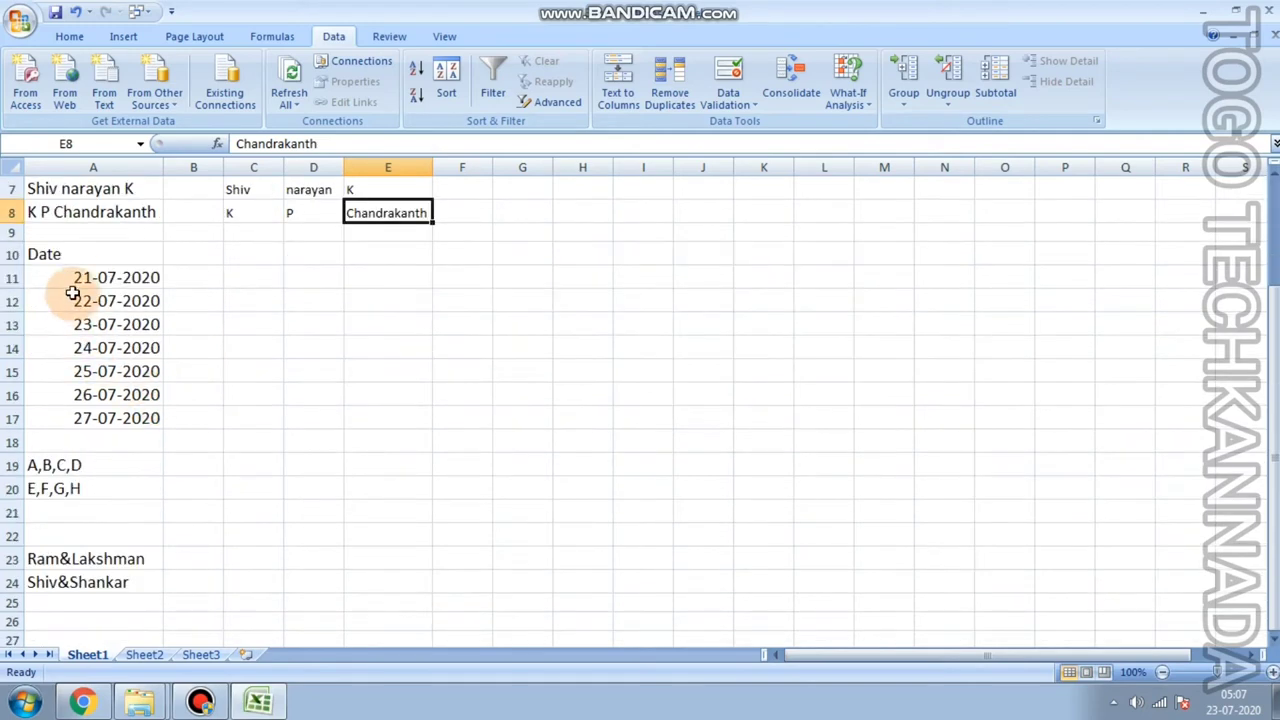
drag(86, 280, 106, 420)
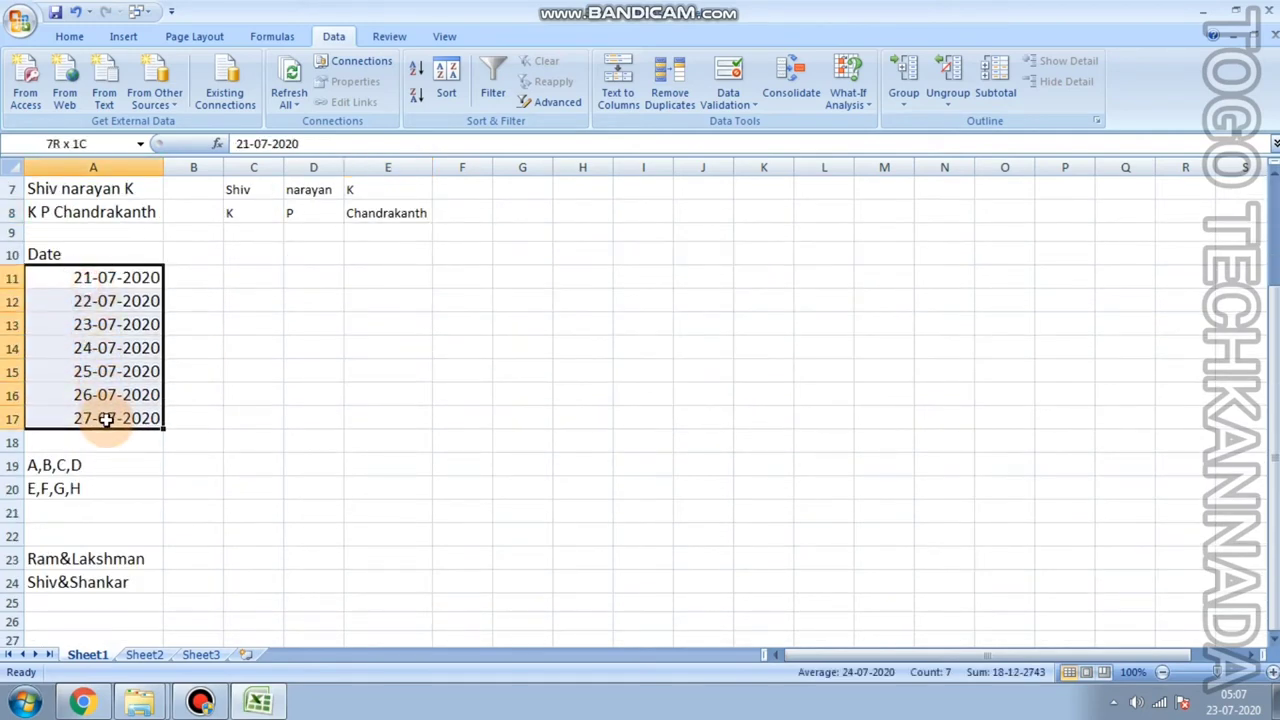
scroll(140, 400, up, 2)
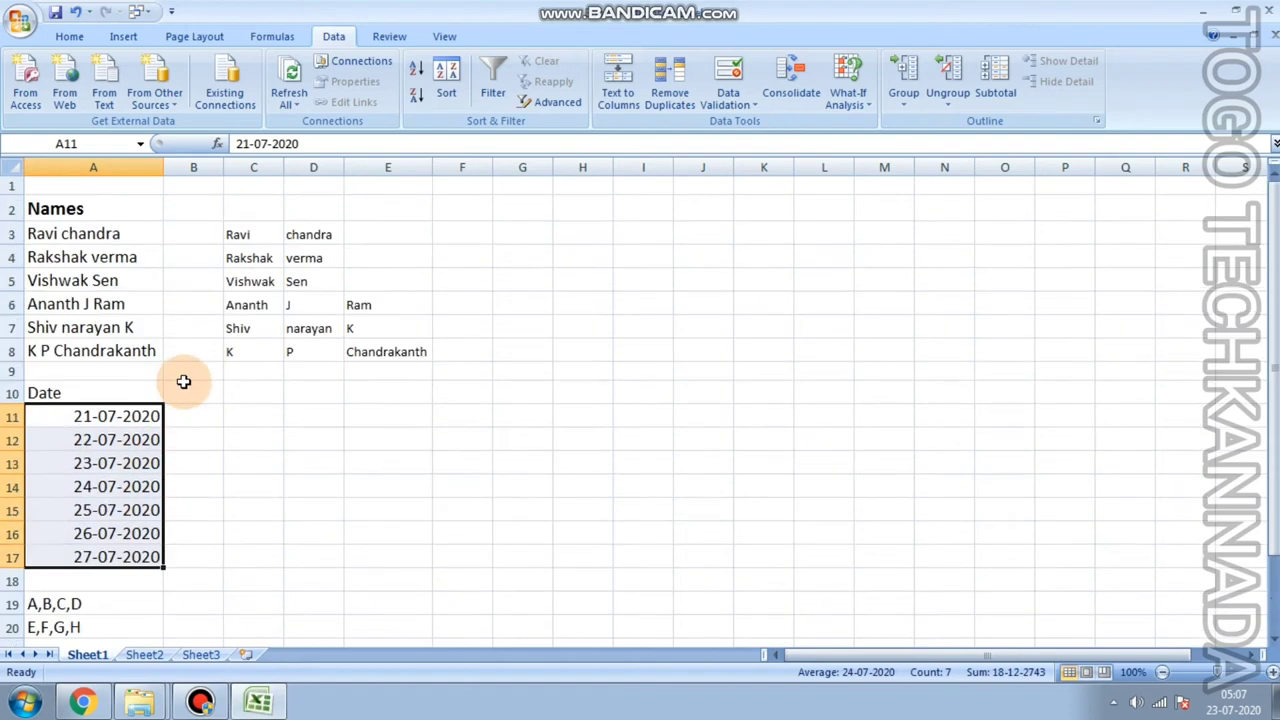
scroll(229, 418, down, 1)
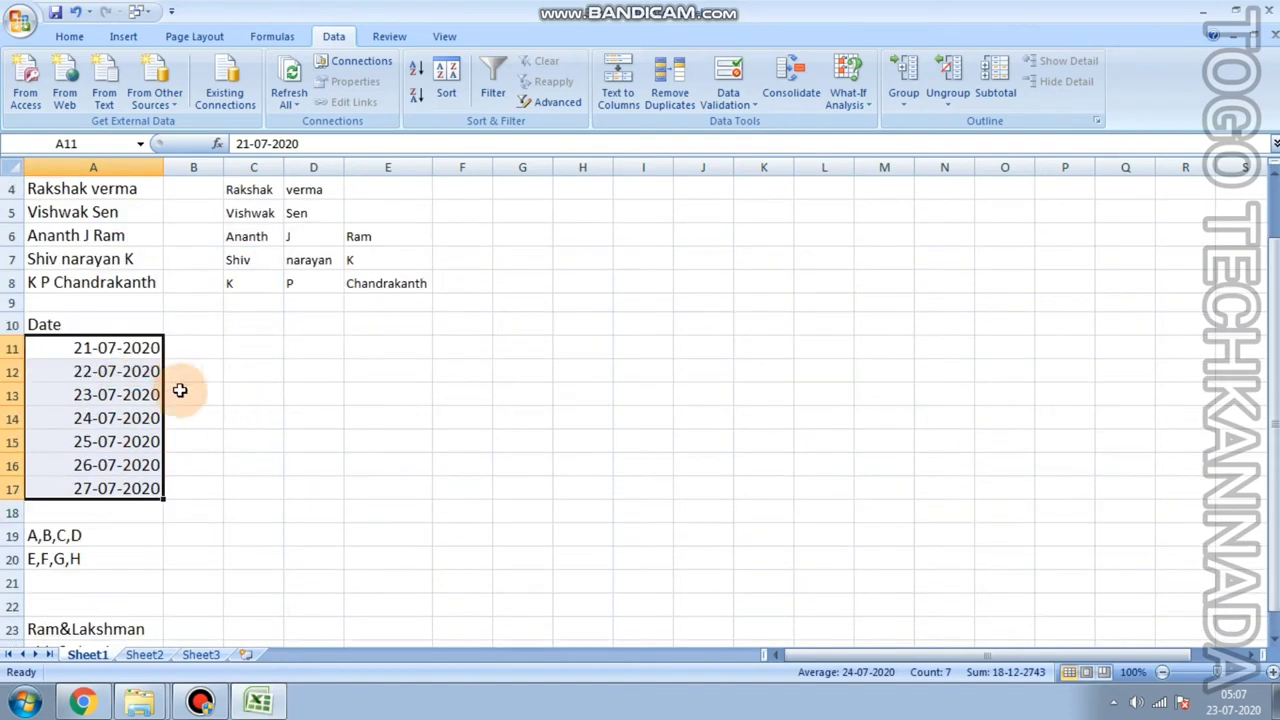
click(619, 113)
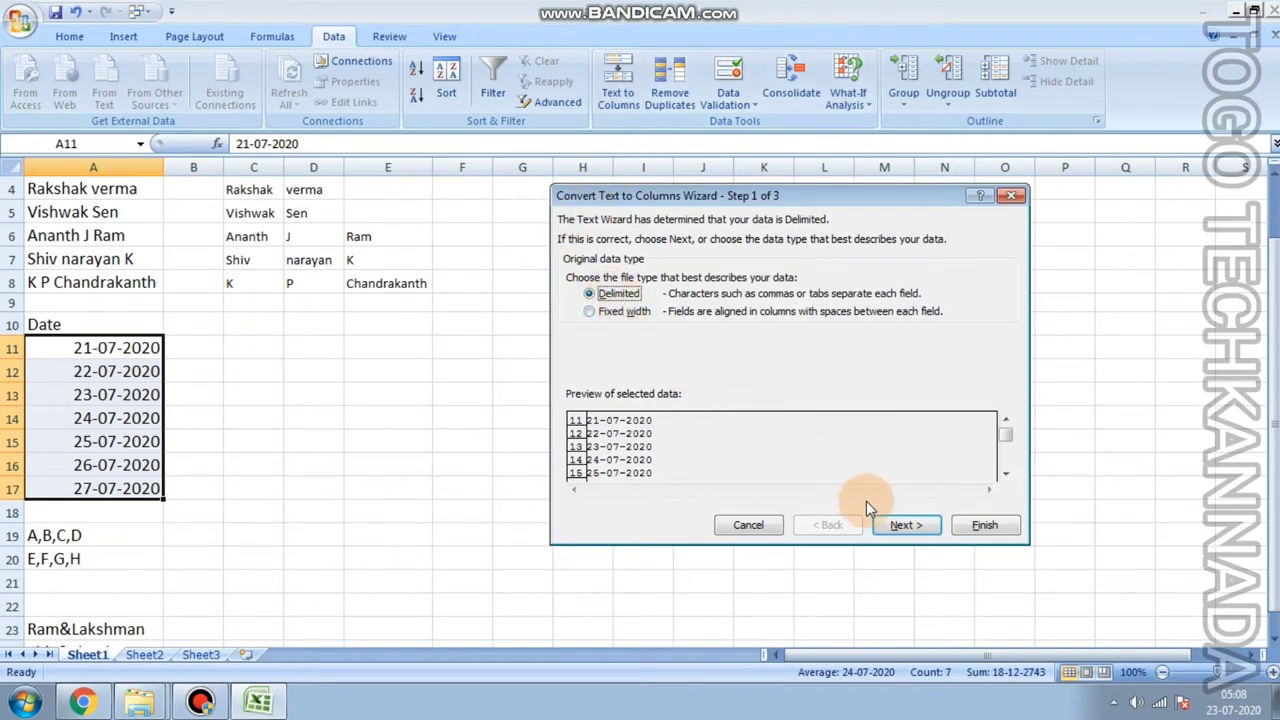
click(899, 532)
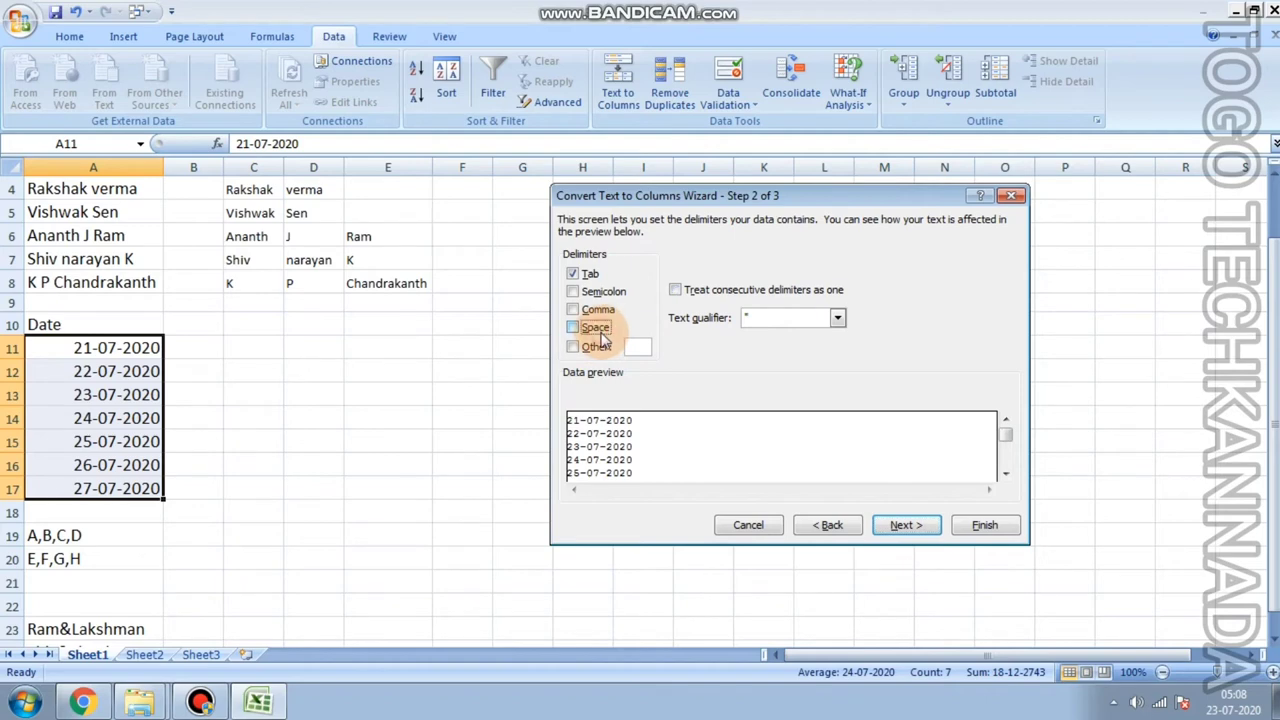
click(647, 349)
text(-)
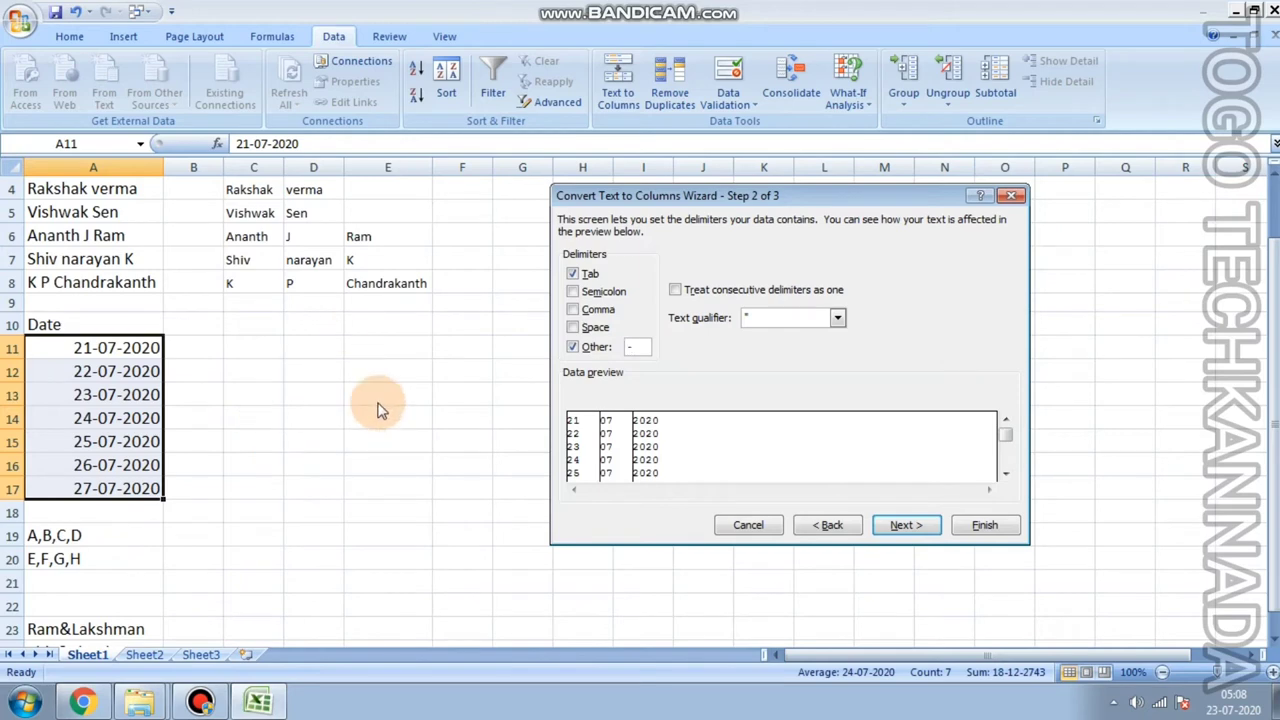
Finish the date split, placing day, month and year in columns C to E.
click(905, 525)
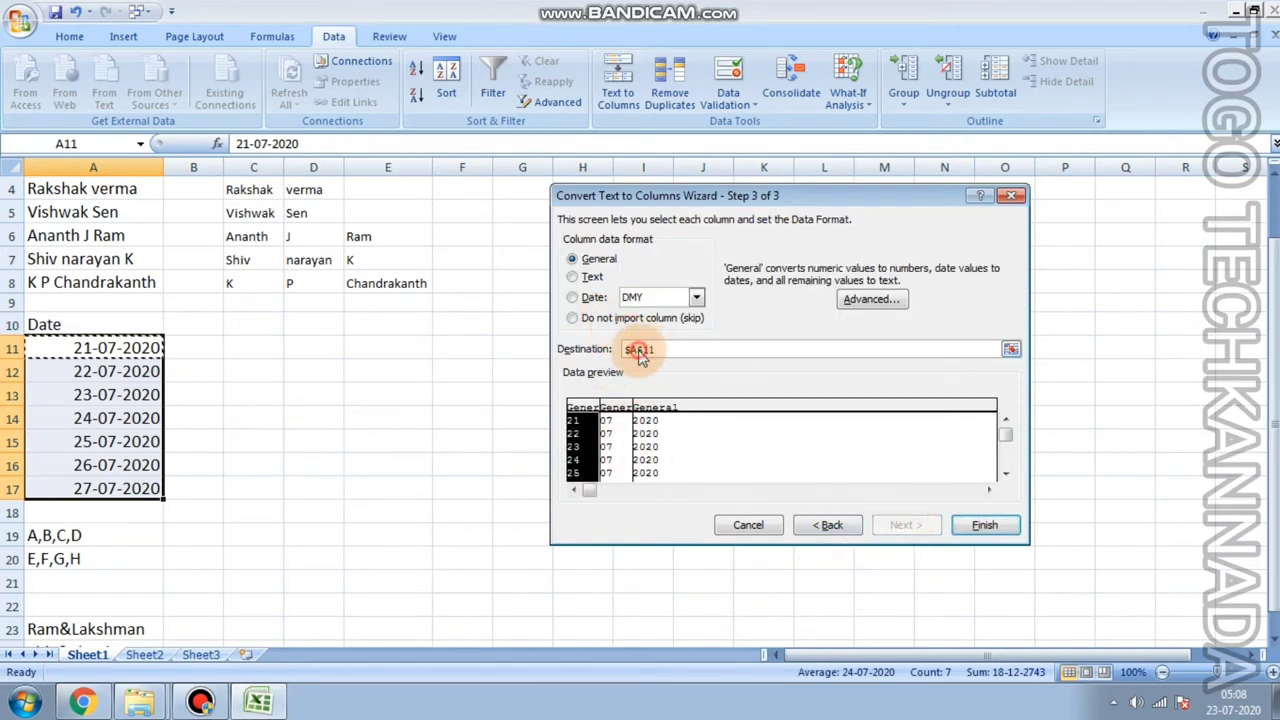
click(640, 352)
text(c)
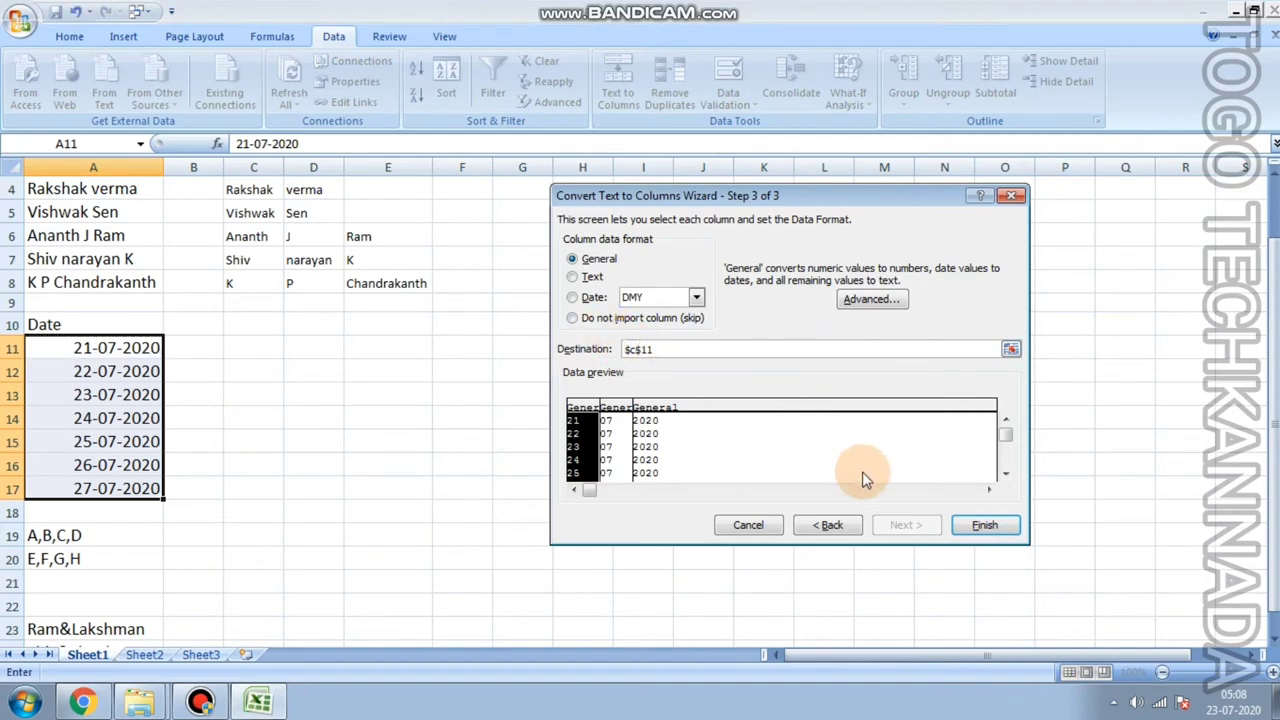
click(982, 524)
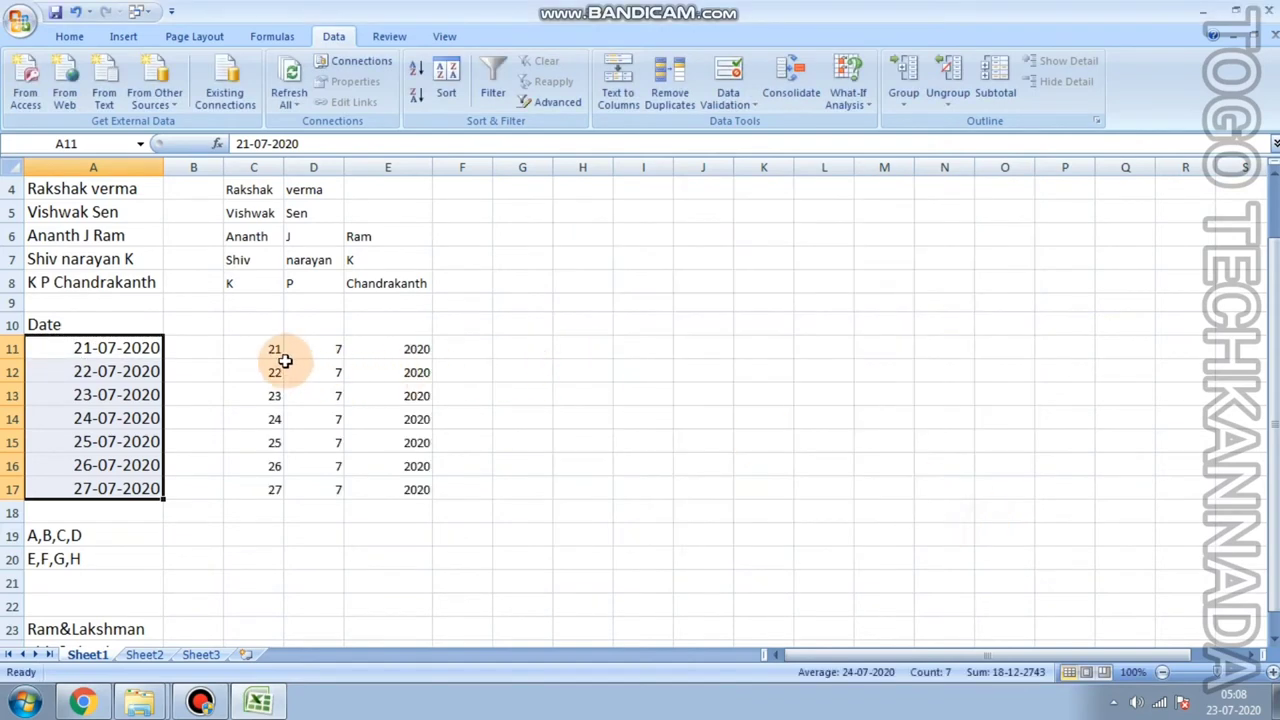
Check the split day, month and year values in C11:E13.
click(270, 352)
click(303, 349)
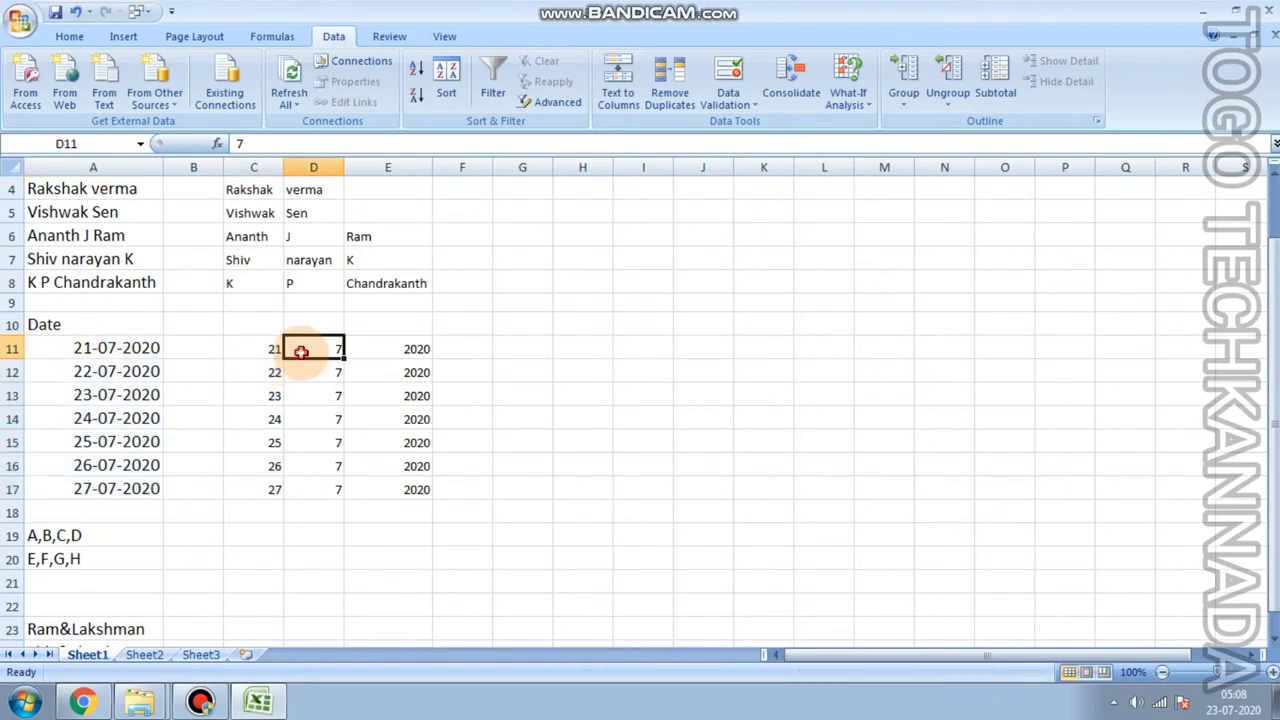
click(360, 355)
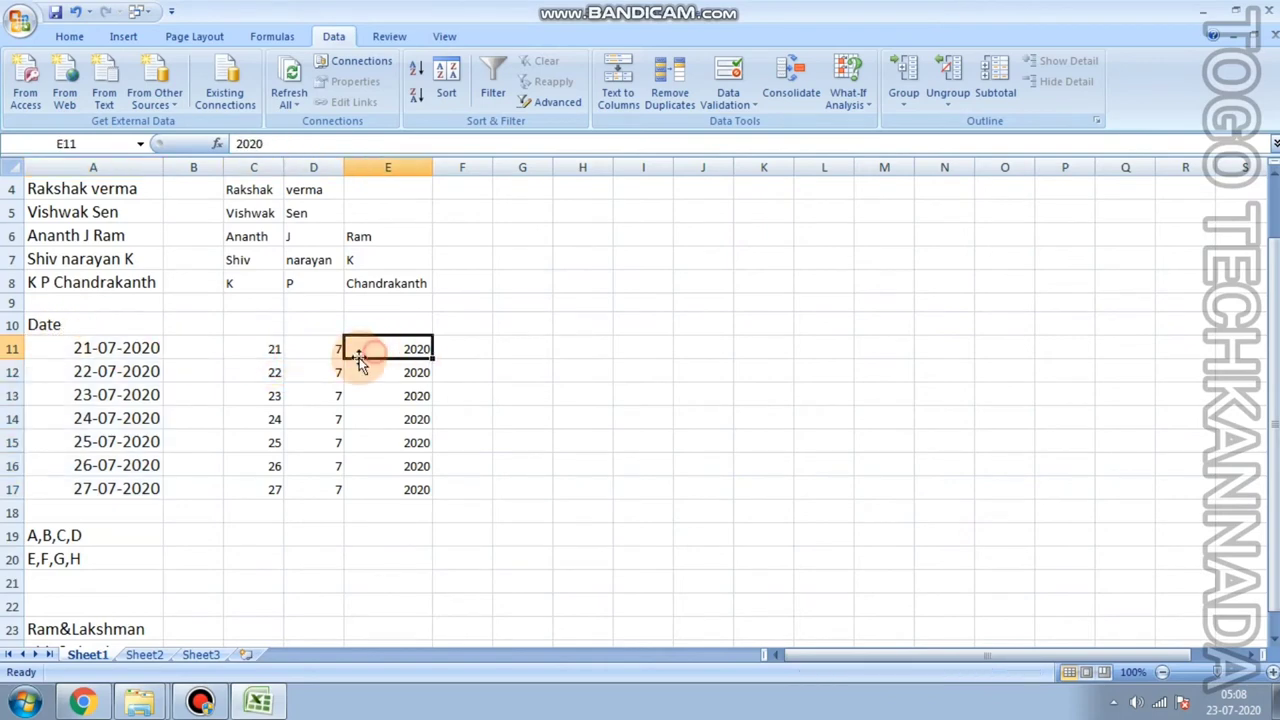
click(262, 374)
click(395, 372)
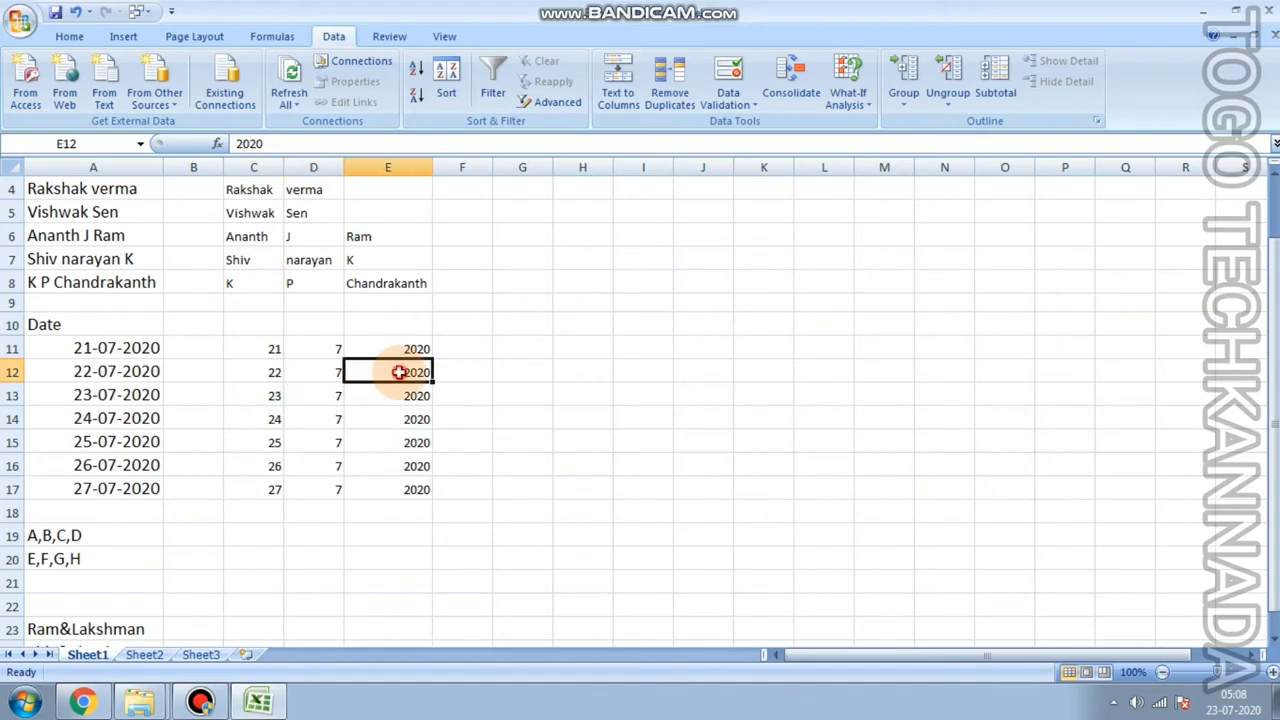
click(315, 396)
click(362, 398)
Run Text to Columns on A19:A20 as Delimited data with Comma as the separator.
scroll(330, 440, down, 1)
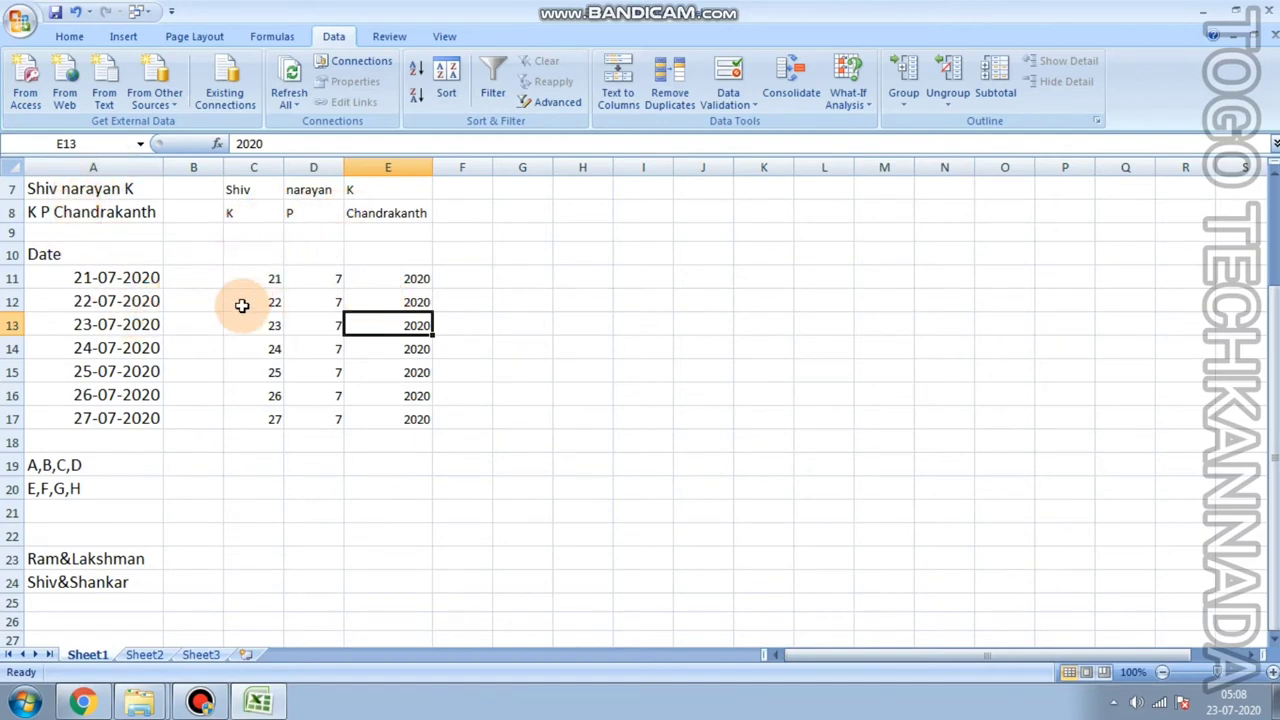
scroll(243, 417, down, 1)
drag(105, 399, 112, 425)
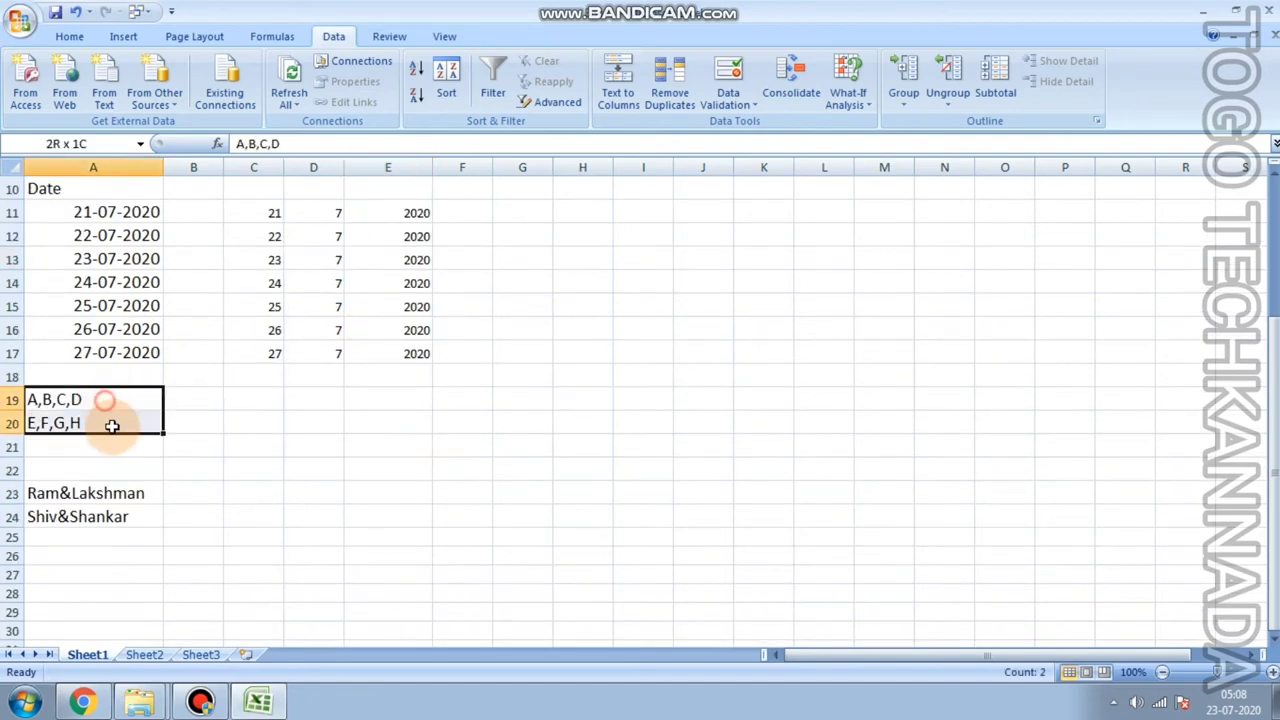
click(618, 93)
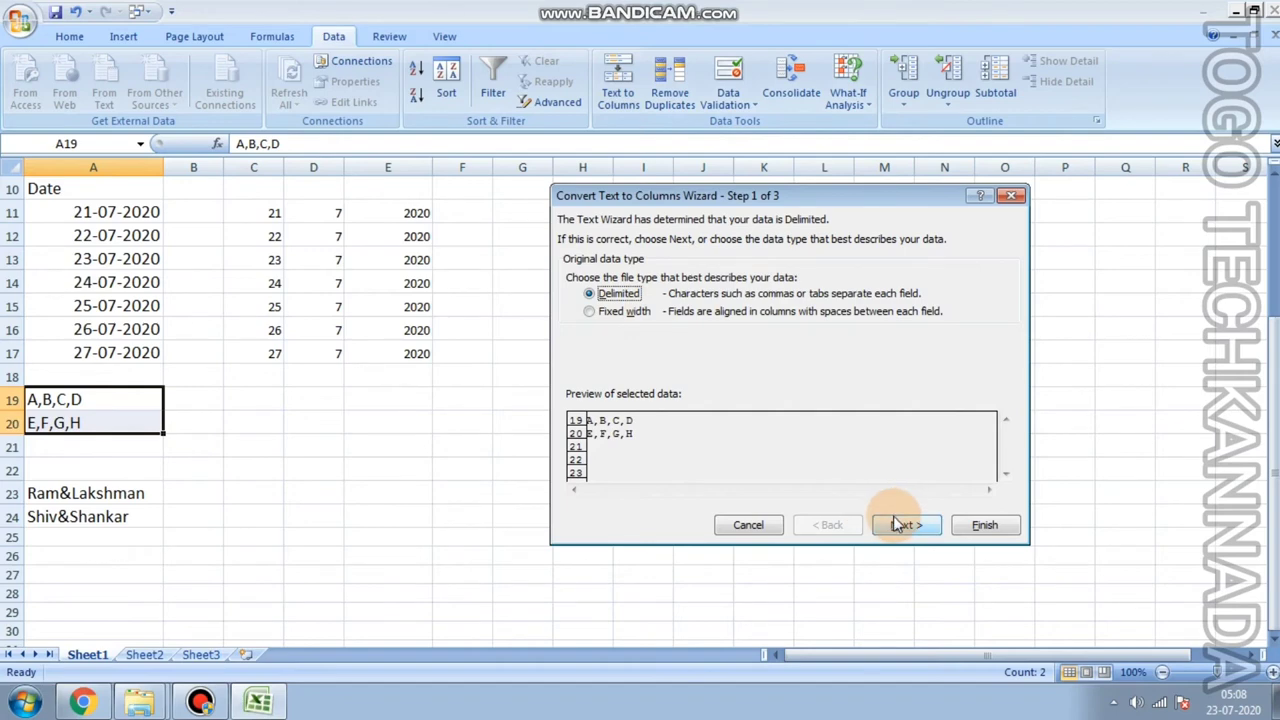
click(897, 524)
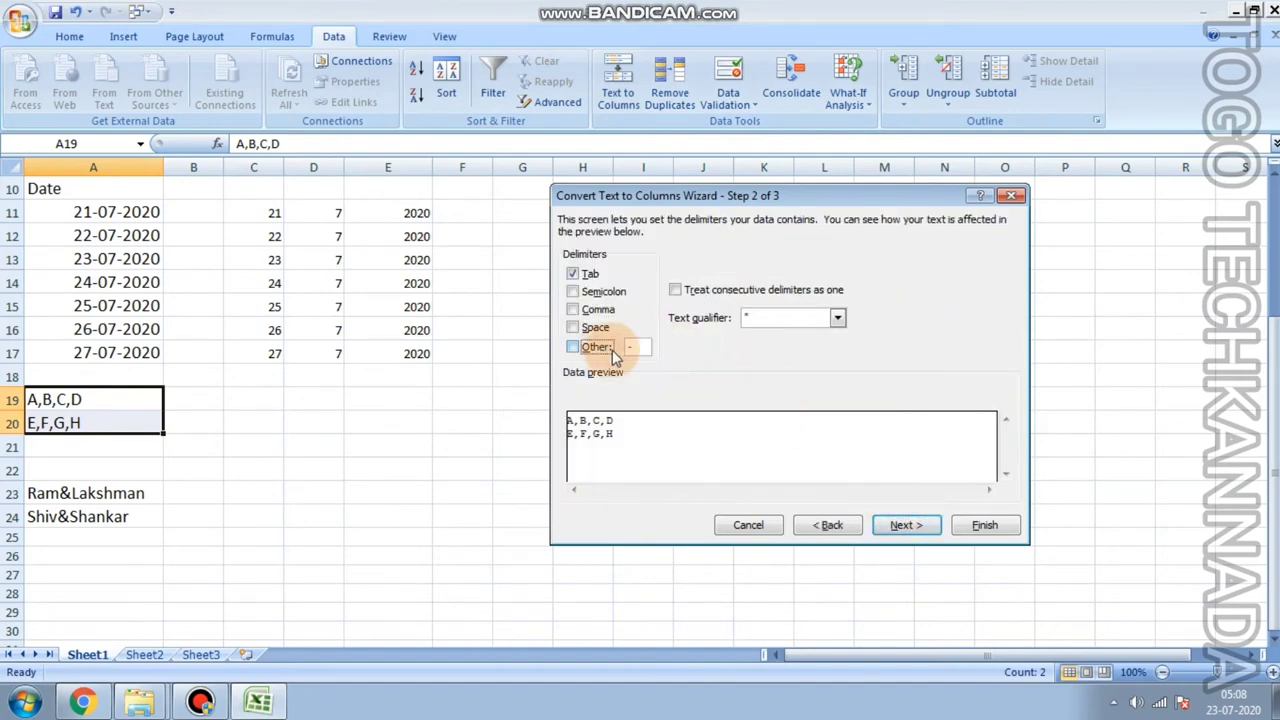
click(585, 309)
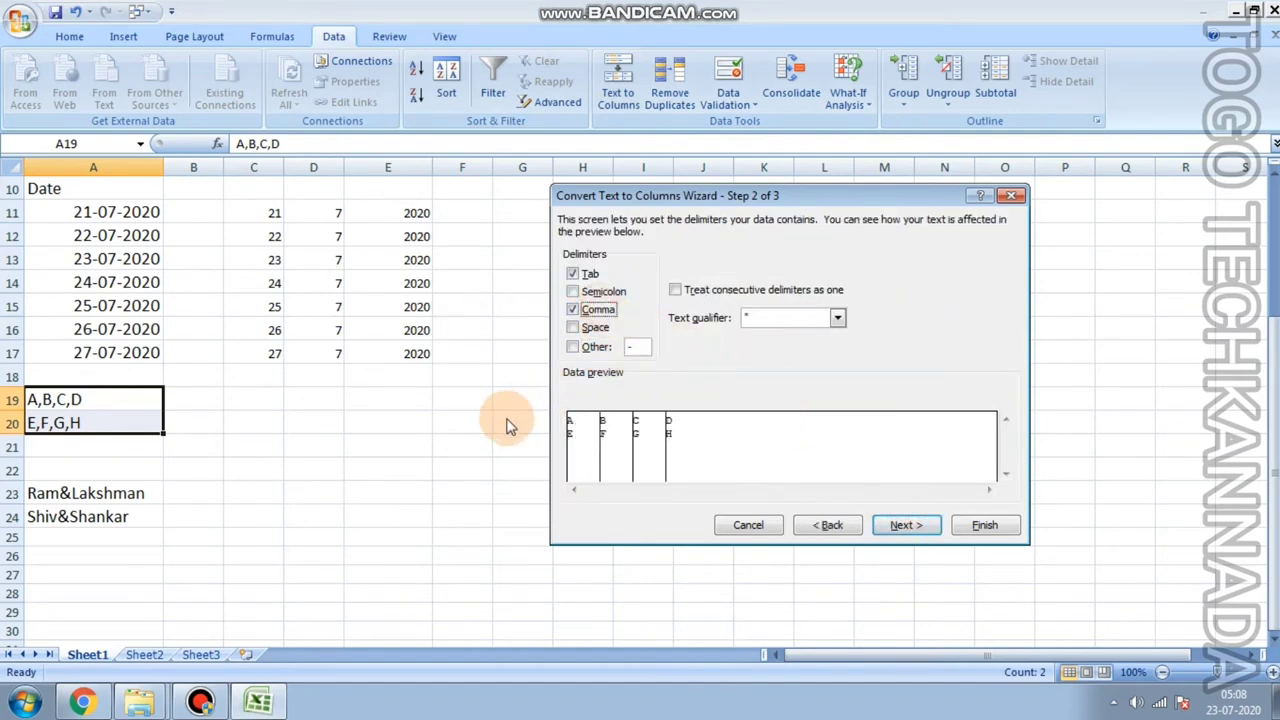
click(587, 350)
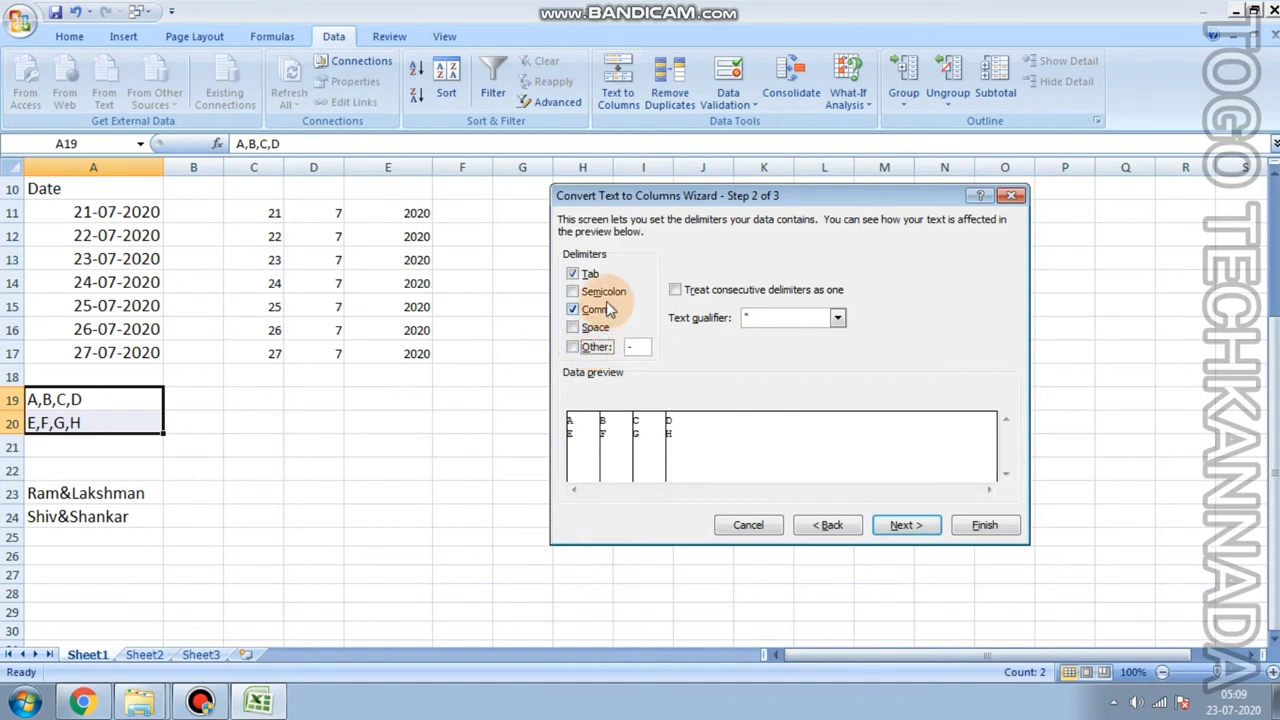
click(597, 311)
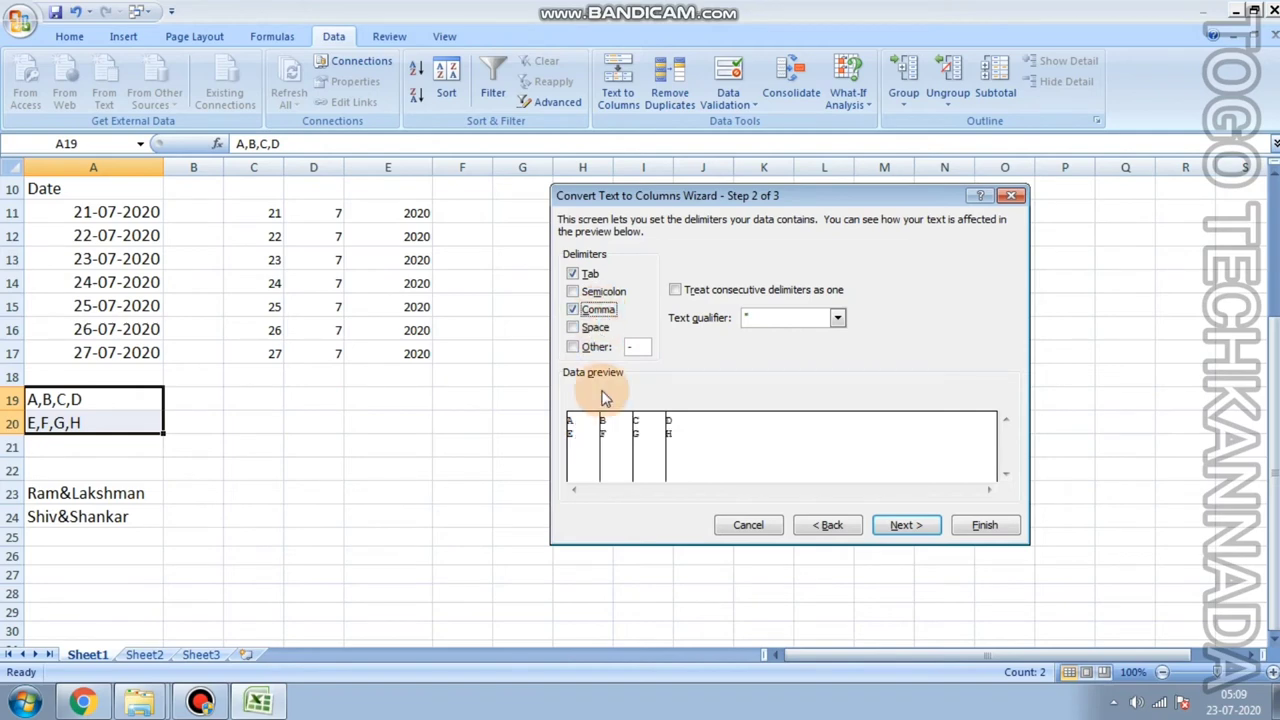
Set the destination to $C$19 and finish splitting the comma-separated letters.
click(918, 527)
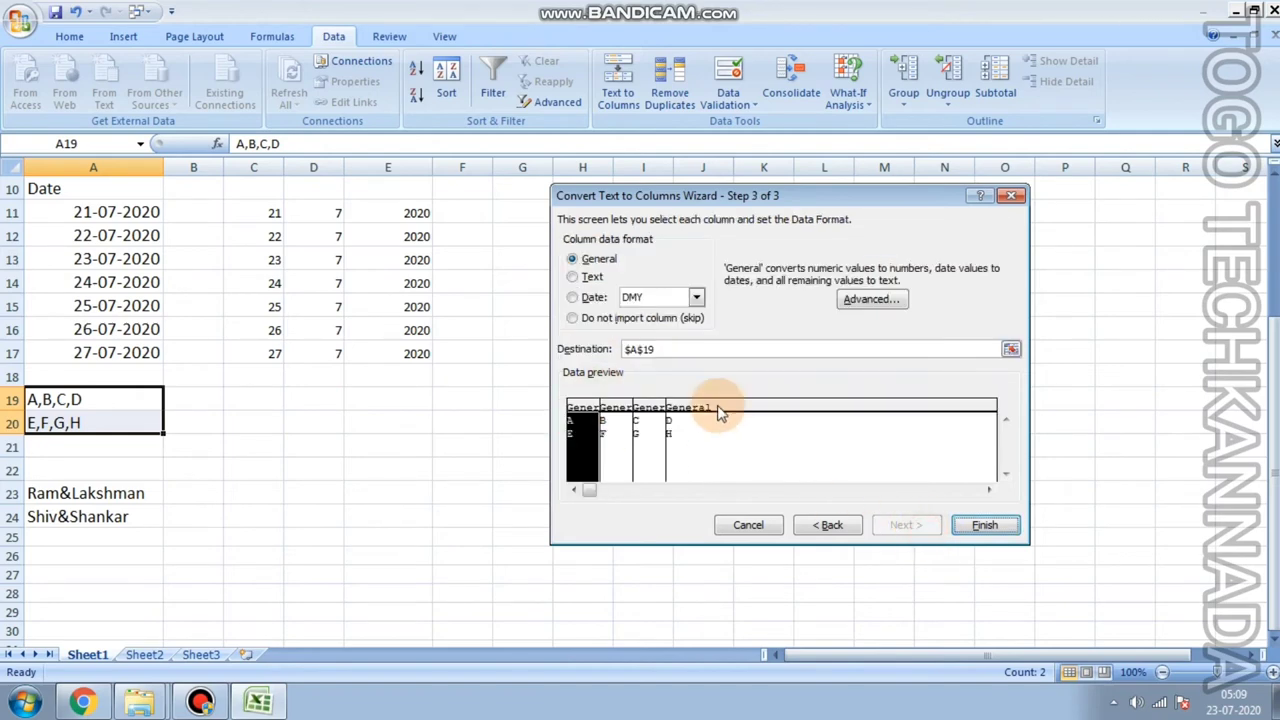
click(645, 350)
text(c)
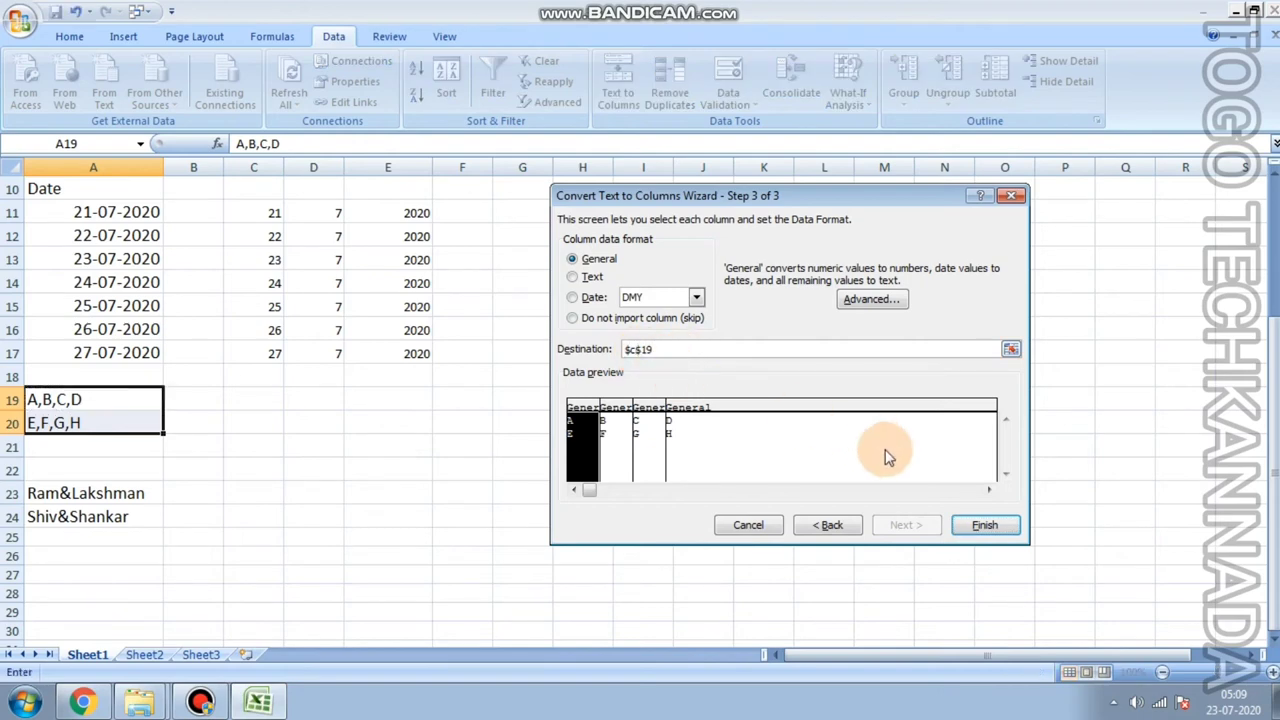
click(984, 525)
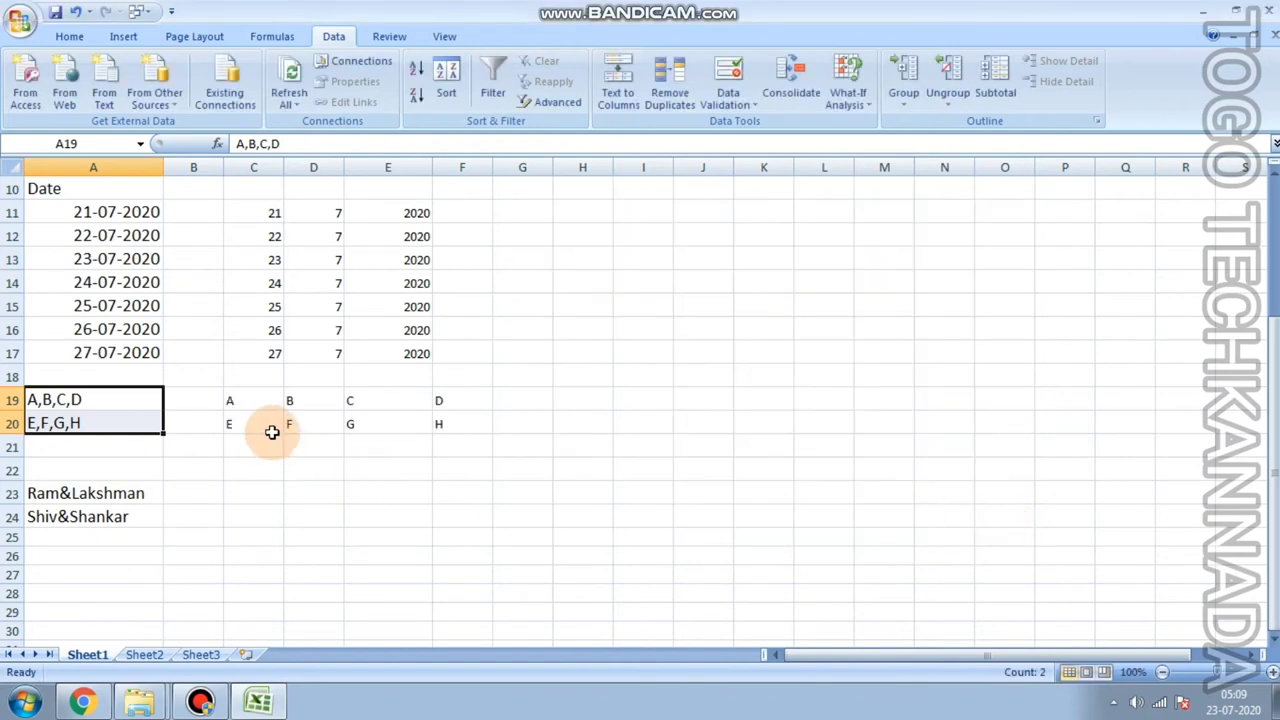
Check each split letter across C19:F20.
click(245, 400)
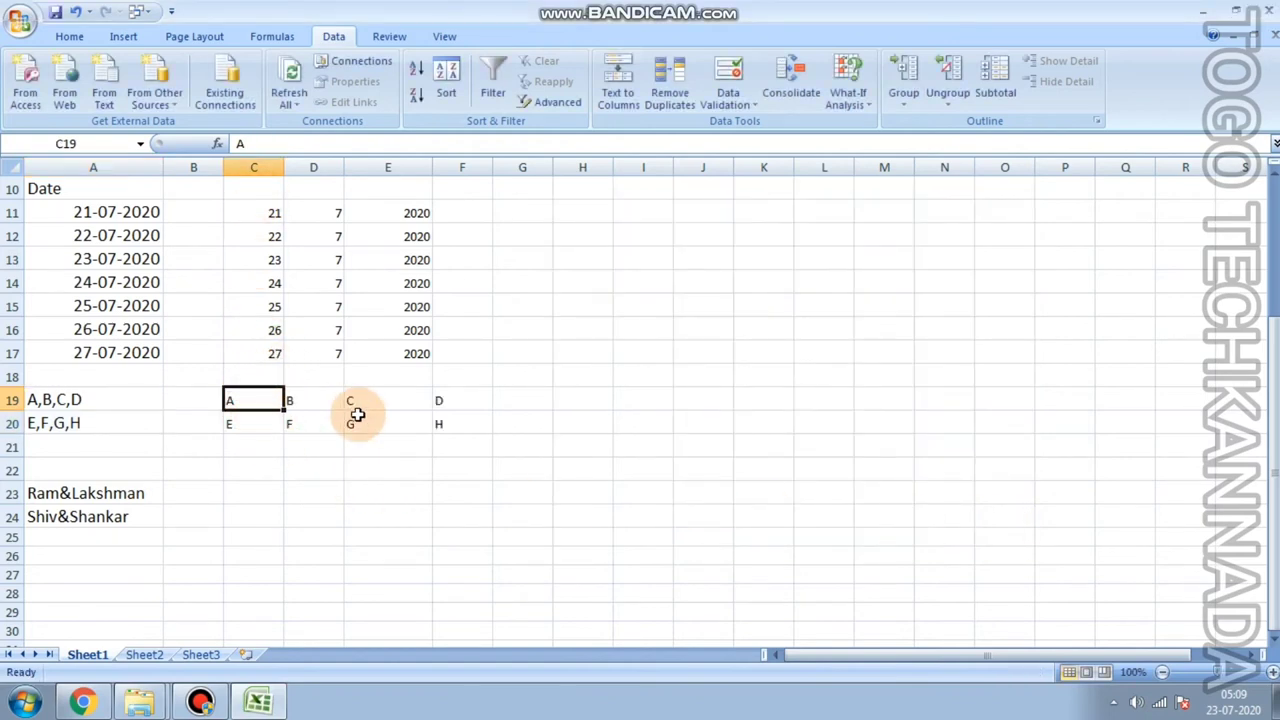
click(318, 406)
click(357, 410)
click(437, 405)
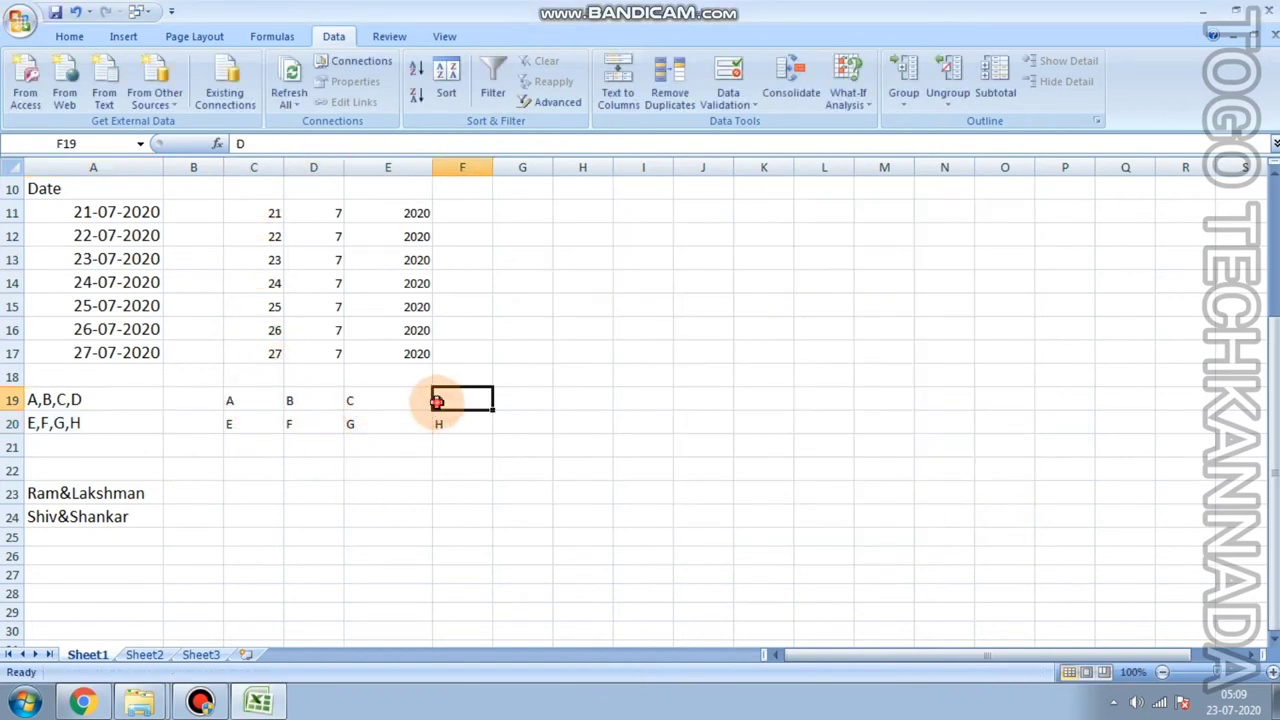
click(235, 424)
click(318, 428)
click(369, 427)
click(457, 430)
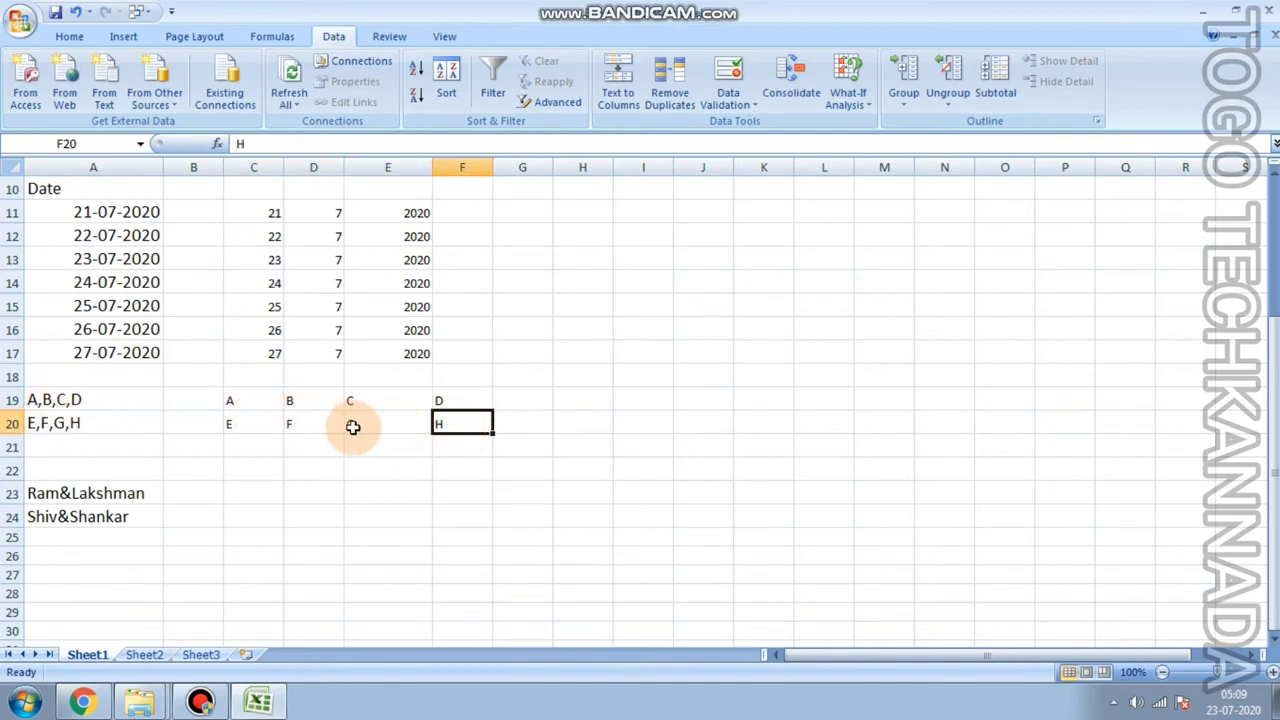
Run Text to Columns on Ram&Lakshman and Shiv&Shankar in A23:A24.
scroll(452, 458, down, 1)
drag(35, 423, 110, 447)
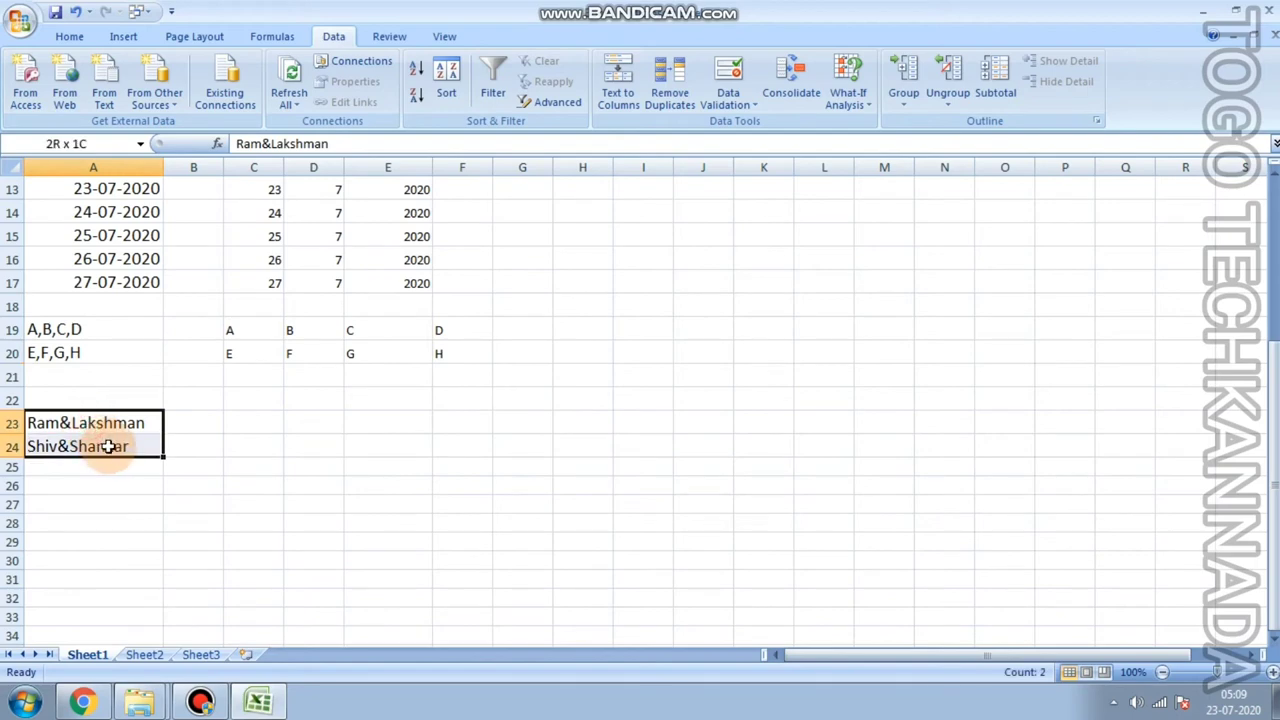
click(614, 112)
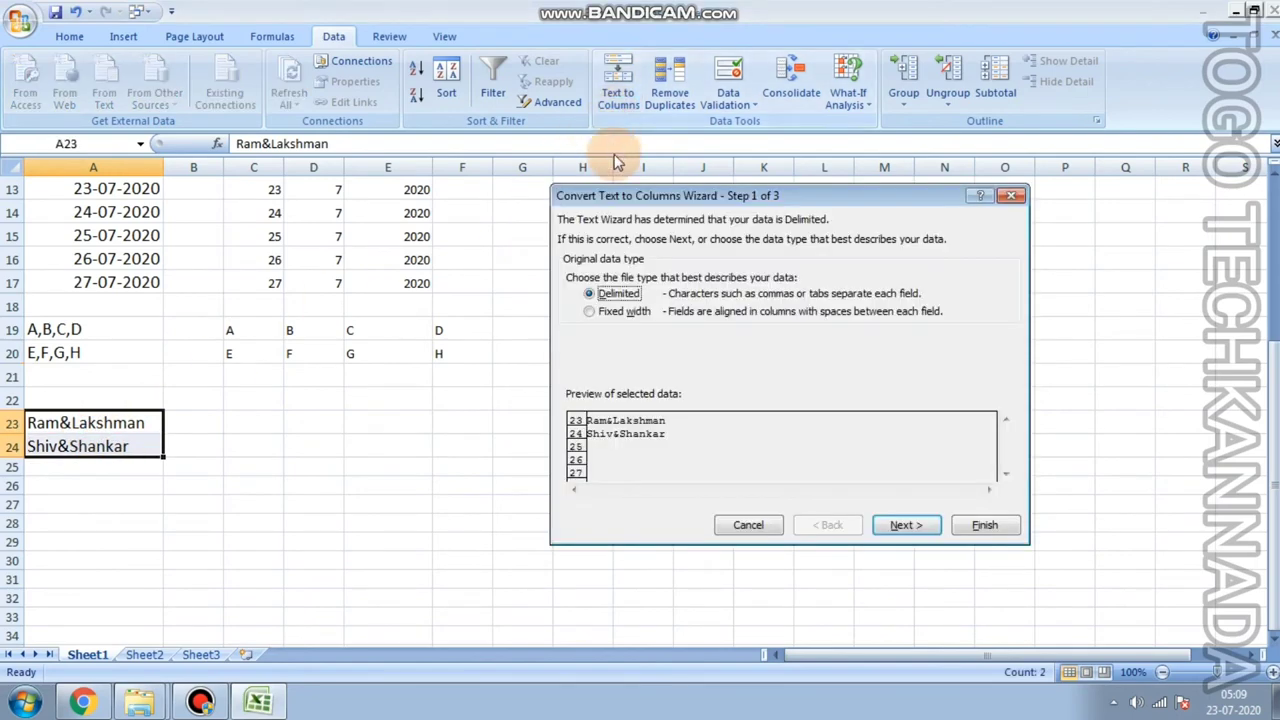
click(906, 524)
text(&)
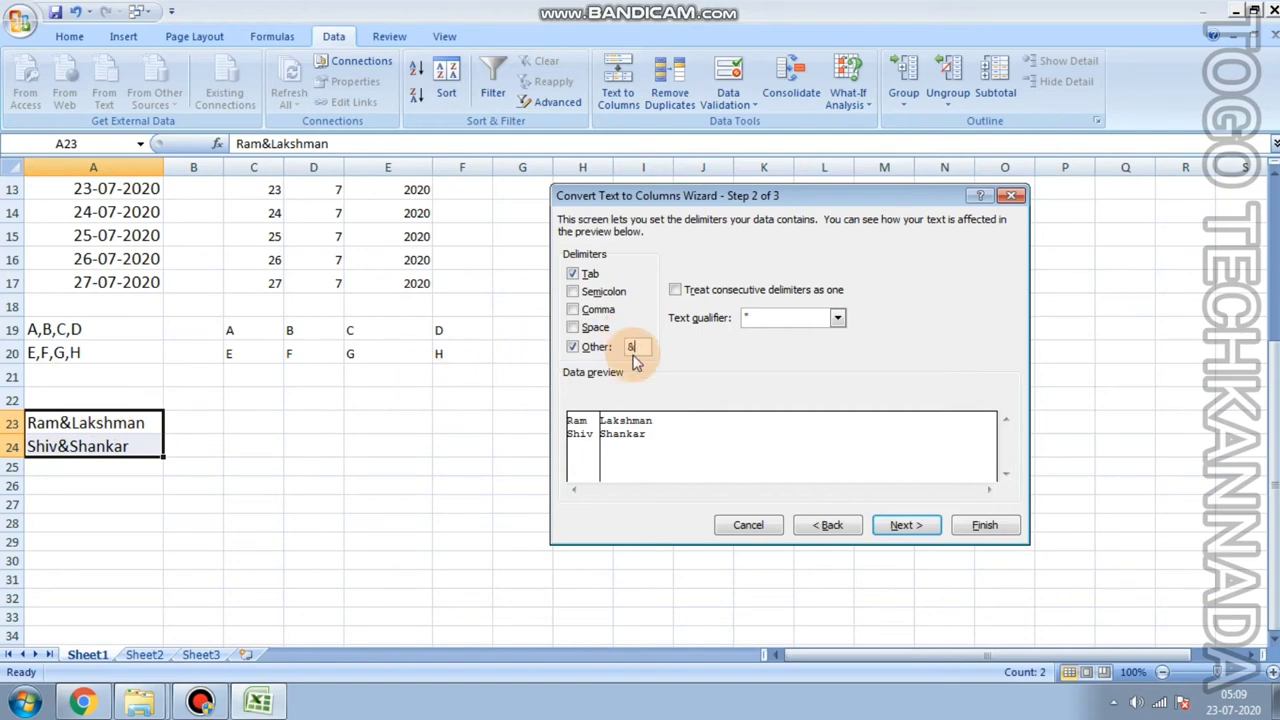
Split at the ampersand into destination $C$23 and check the names in columns C and D.
click(898, 525)
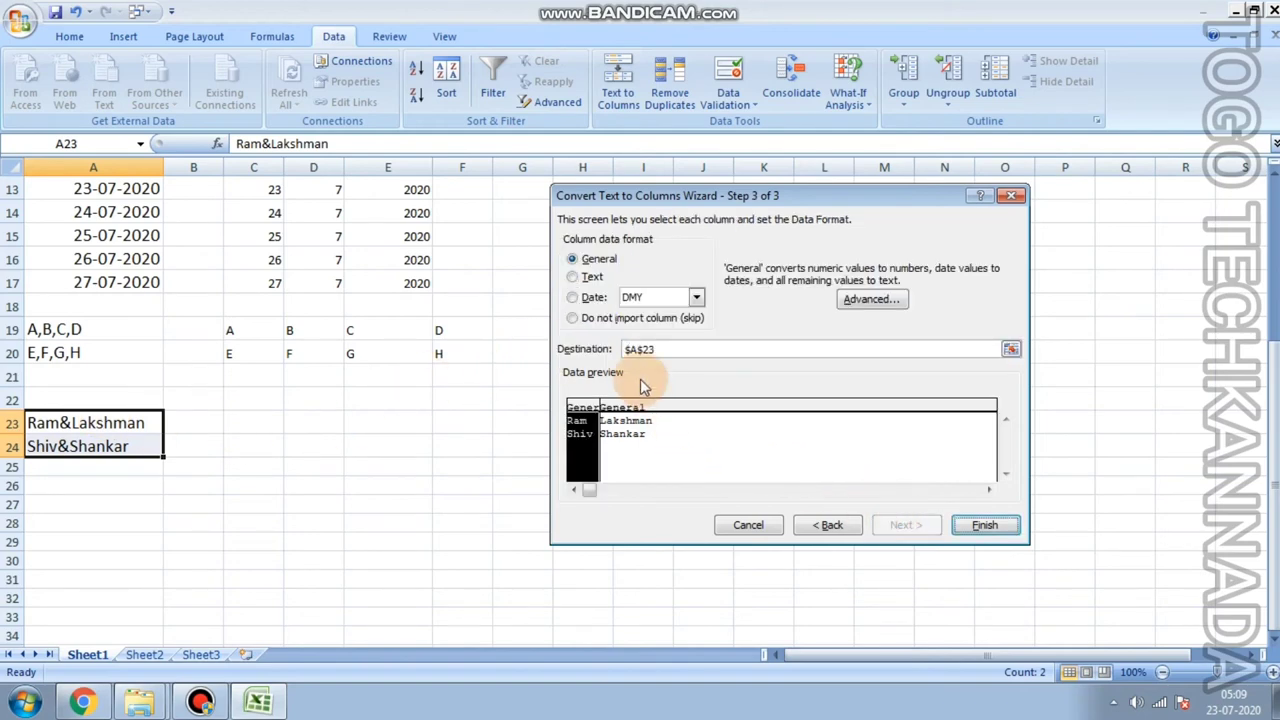
click(645, 349)
text(c)
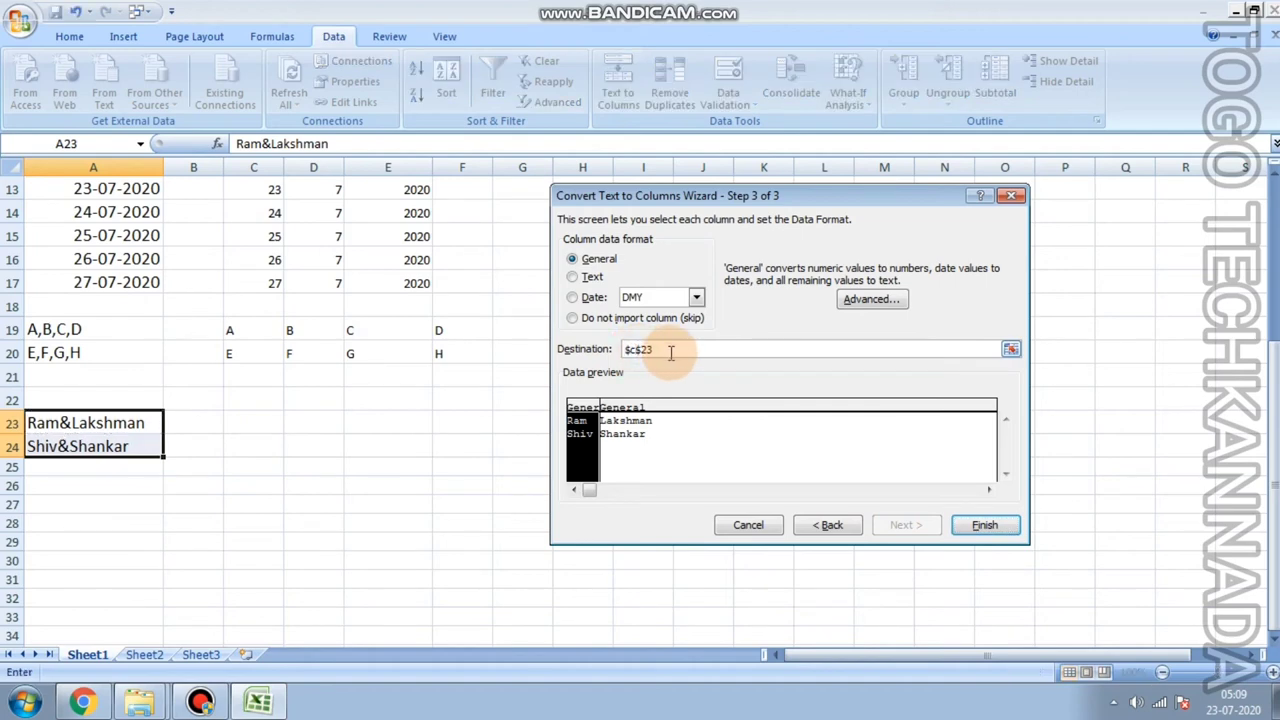
click(984, 525)
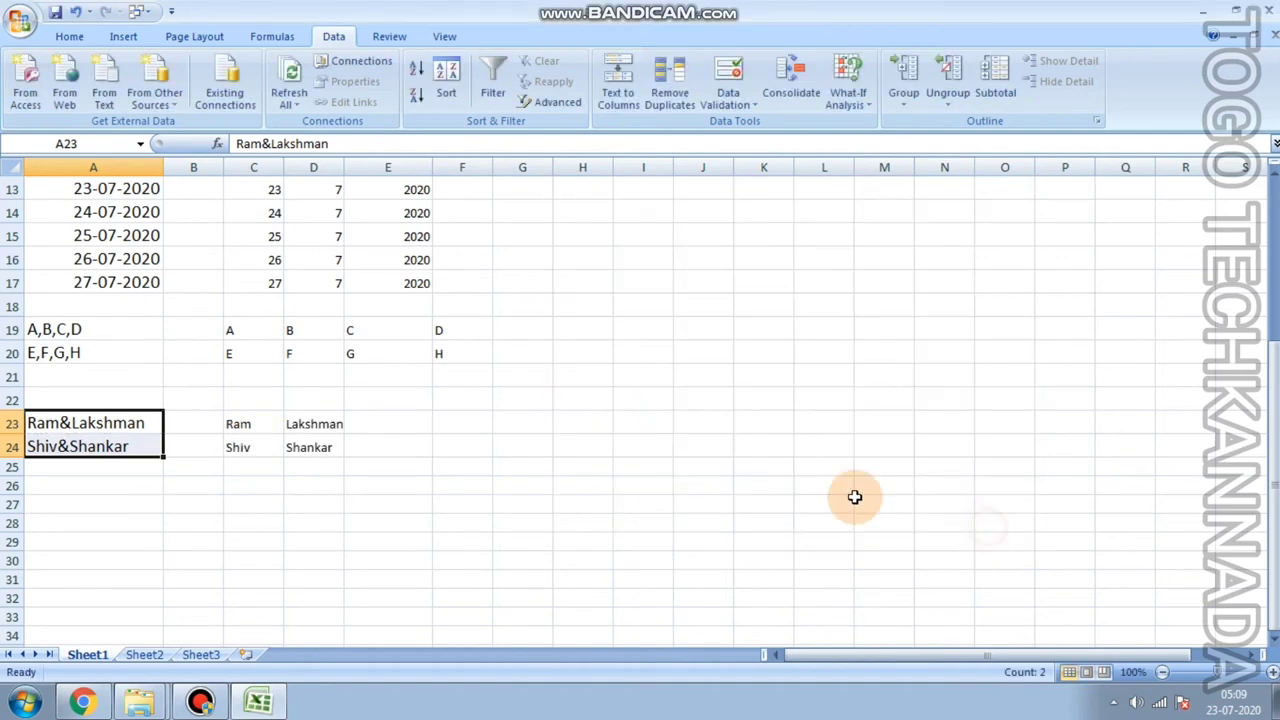
click(250, 428)
click(375, 447)
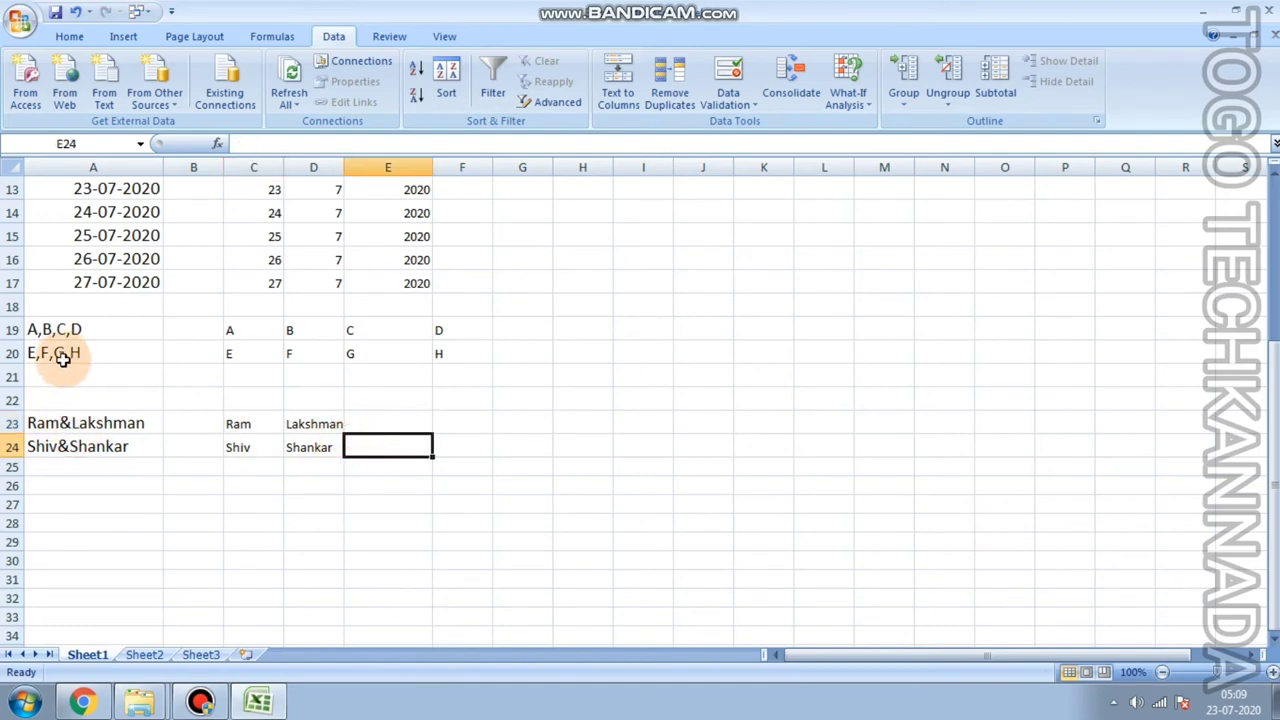
scroll(86, 449, up, 4)
scroll(94, 414, down, 2)
scroll(93, 341, down, 3)
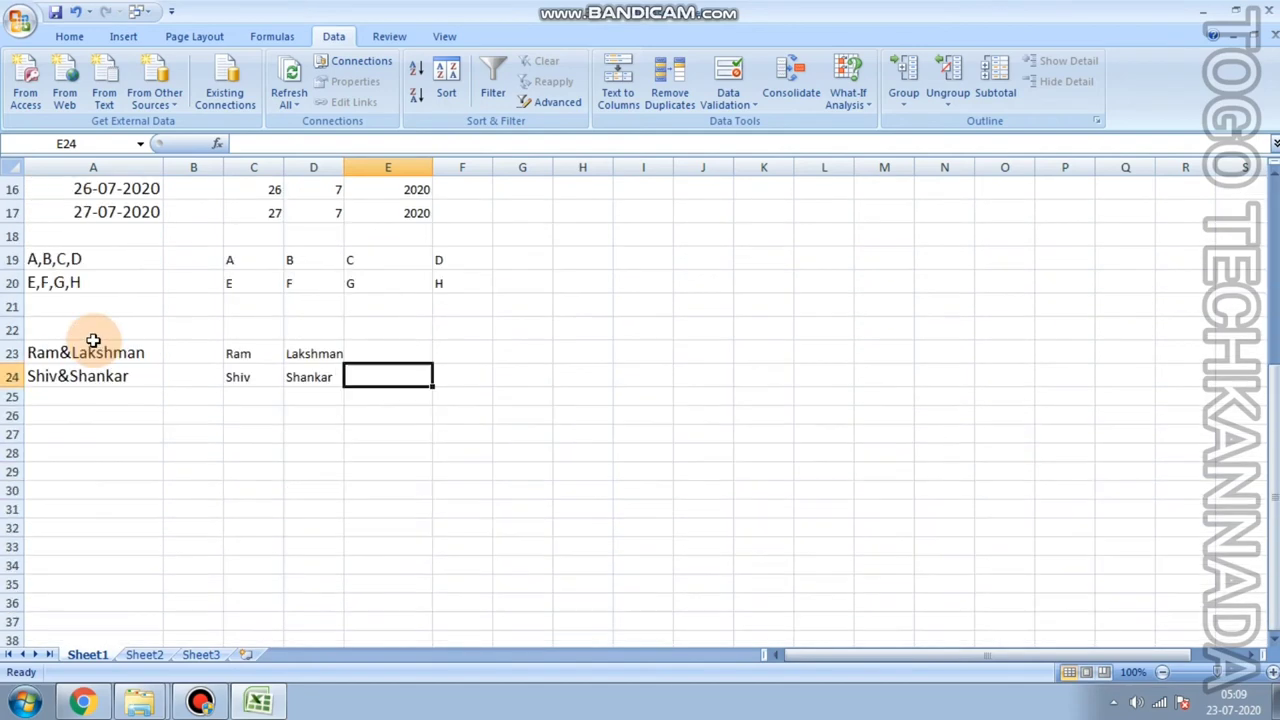
scroll(90, 345, up, 3)
scroll(69, 354, up, 2)
scroll(74, 363, down, 2)
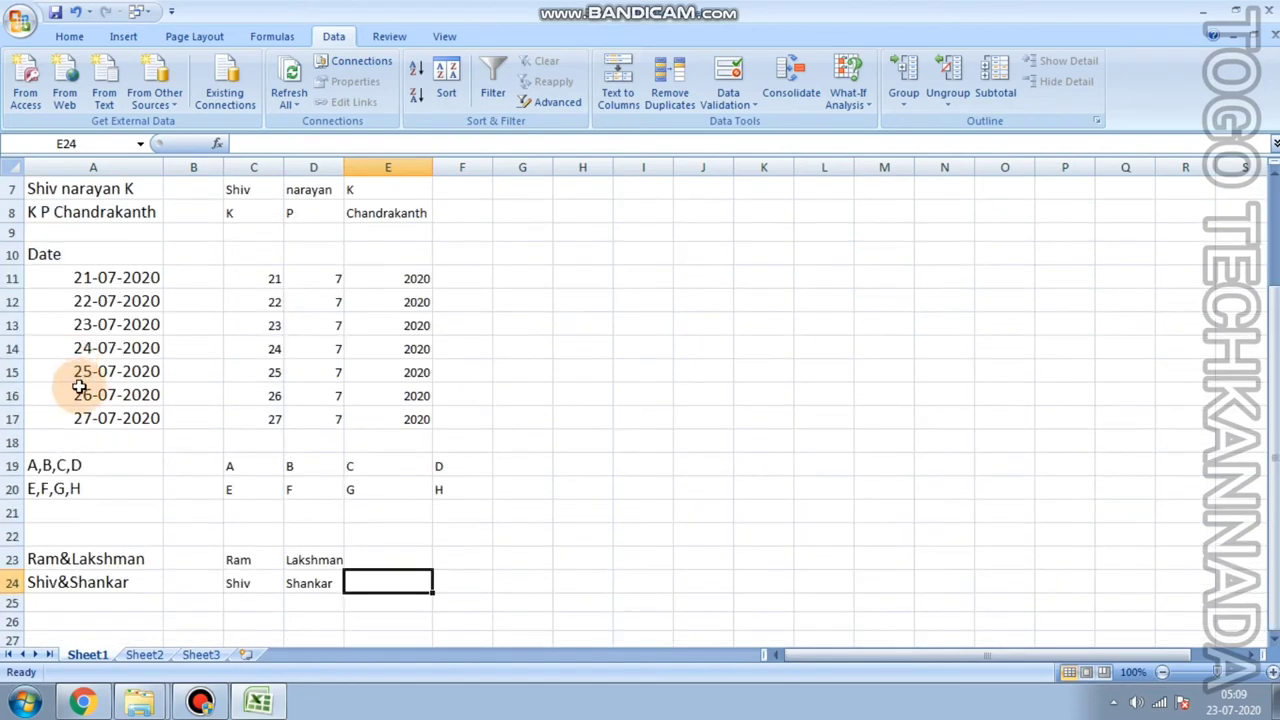
scroll(79, 387, up, 2)
drag(254, 166, 466, 207)
key(ctrl+z)
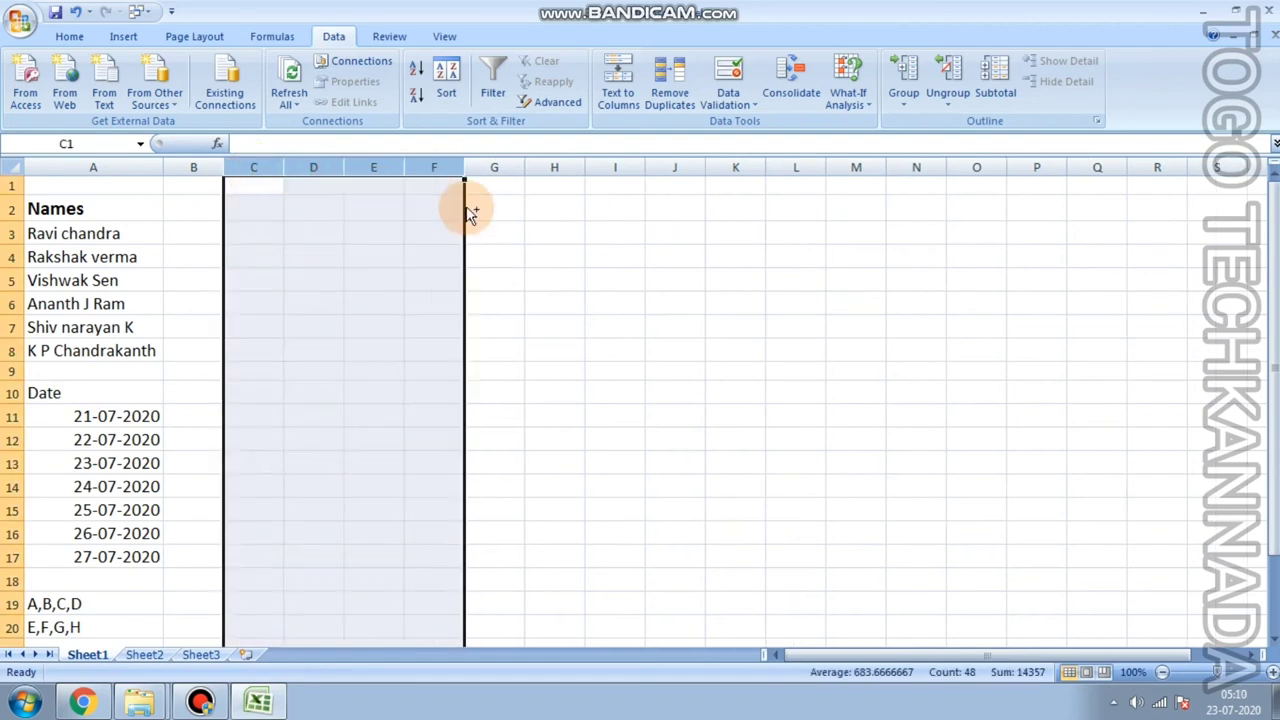
scroll(429, 317, down, 3)
scroll(429, 317, up, 3)
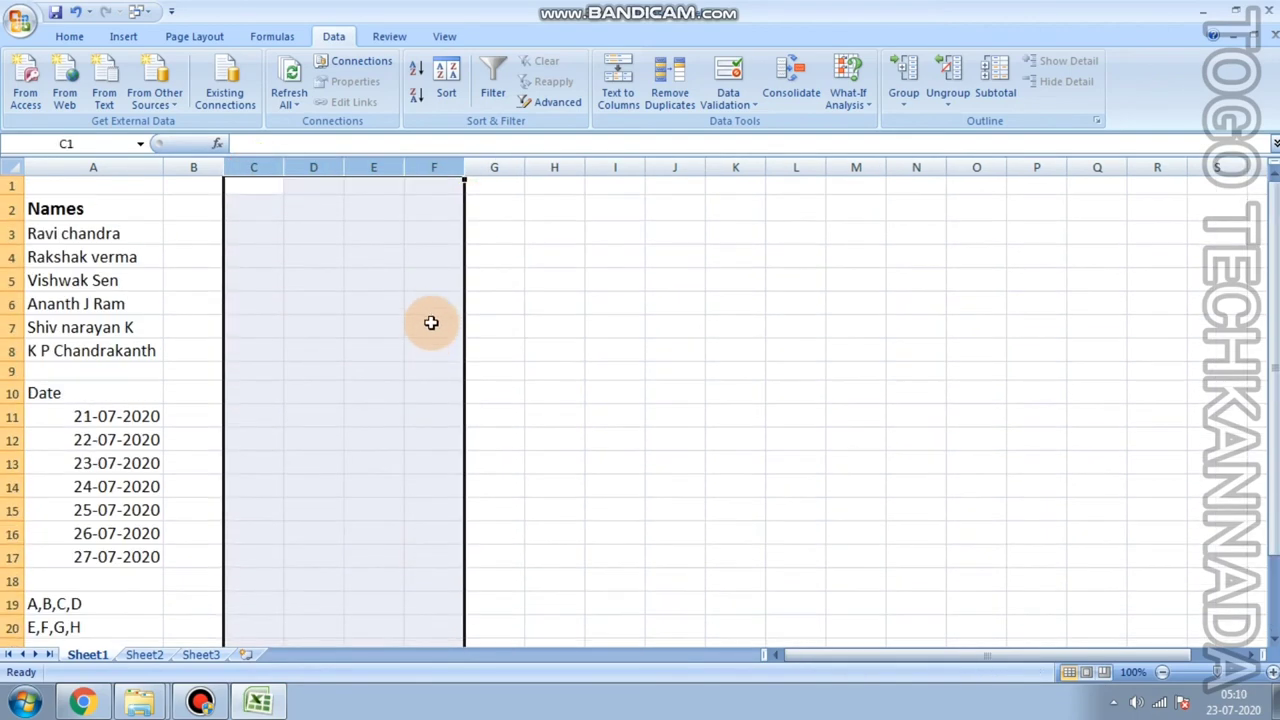
click(262, 256)
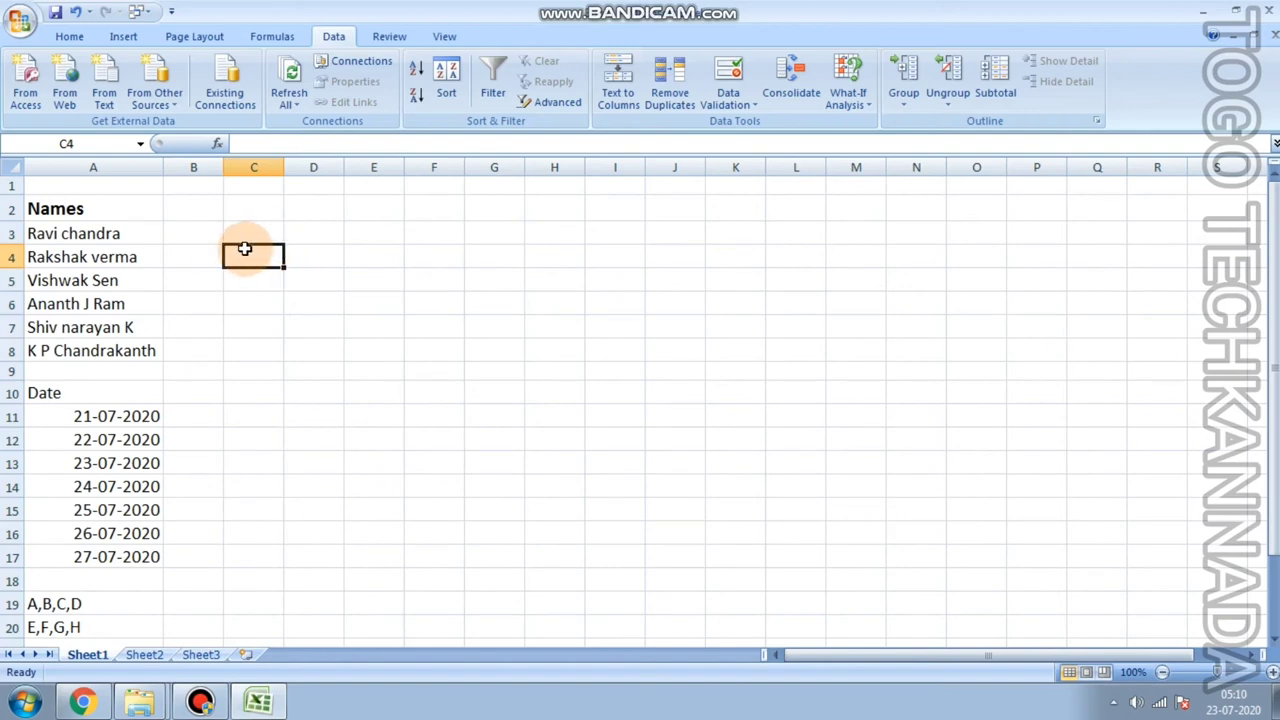
Run Text to Columns on names A3:A8 using Fixed width instead of delimiters.
drag(138, 237, 142, 348)
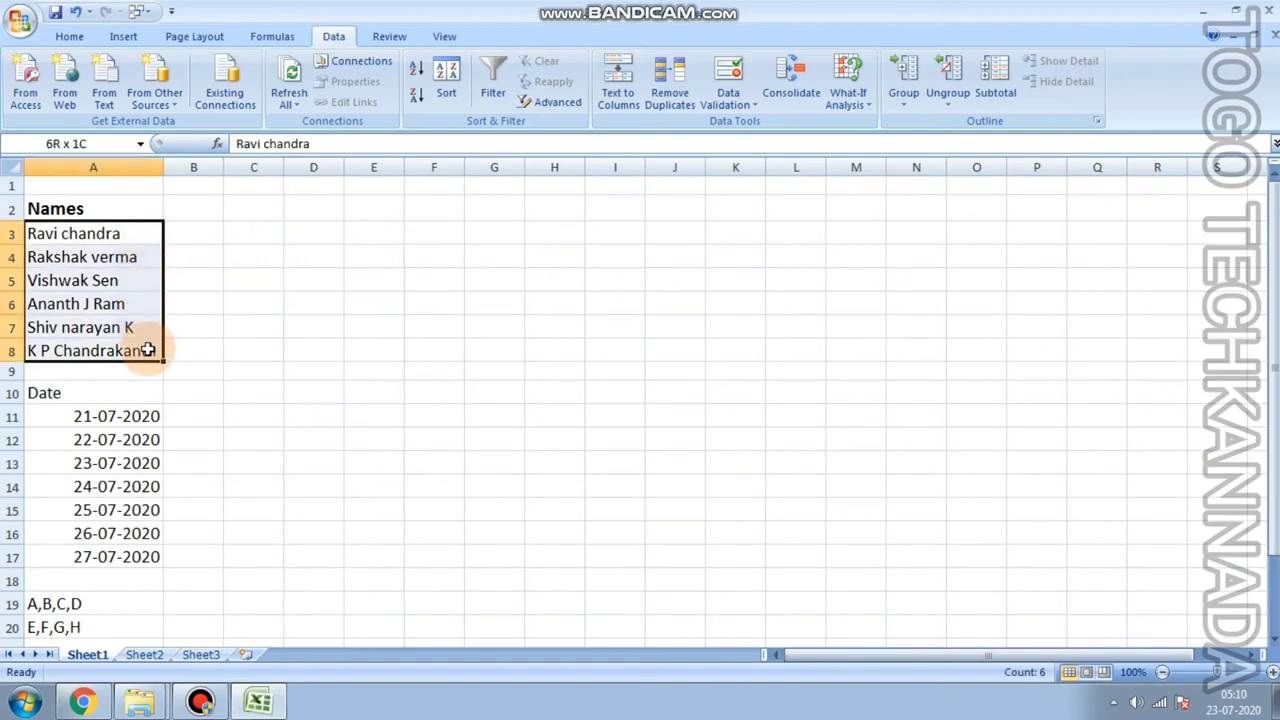
click(613, 101)
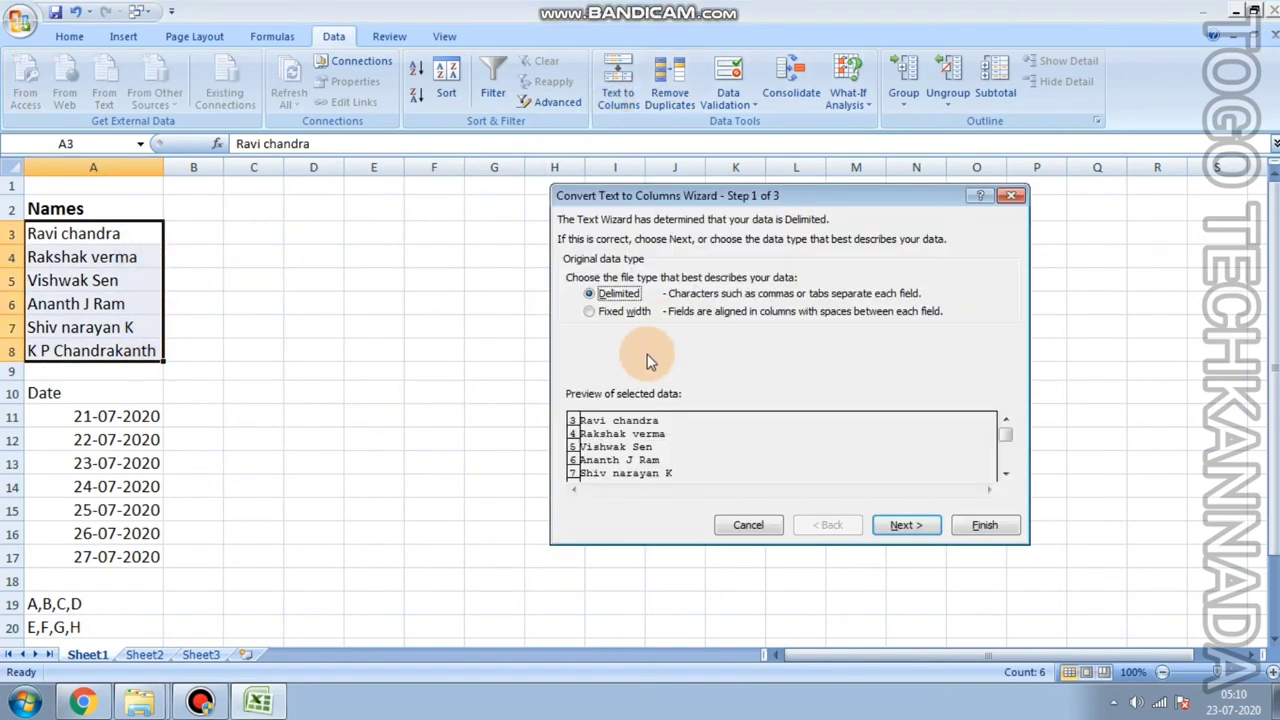
click(625, 311)
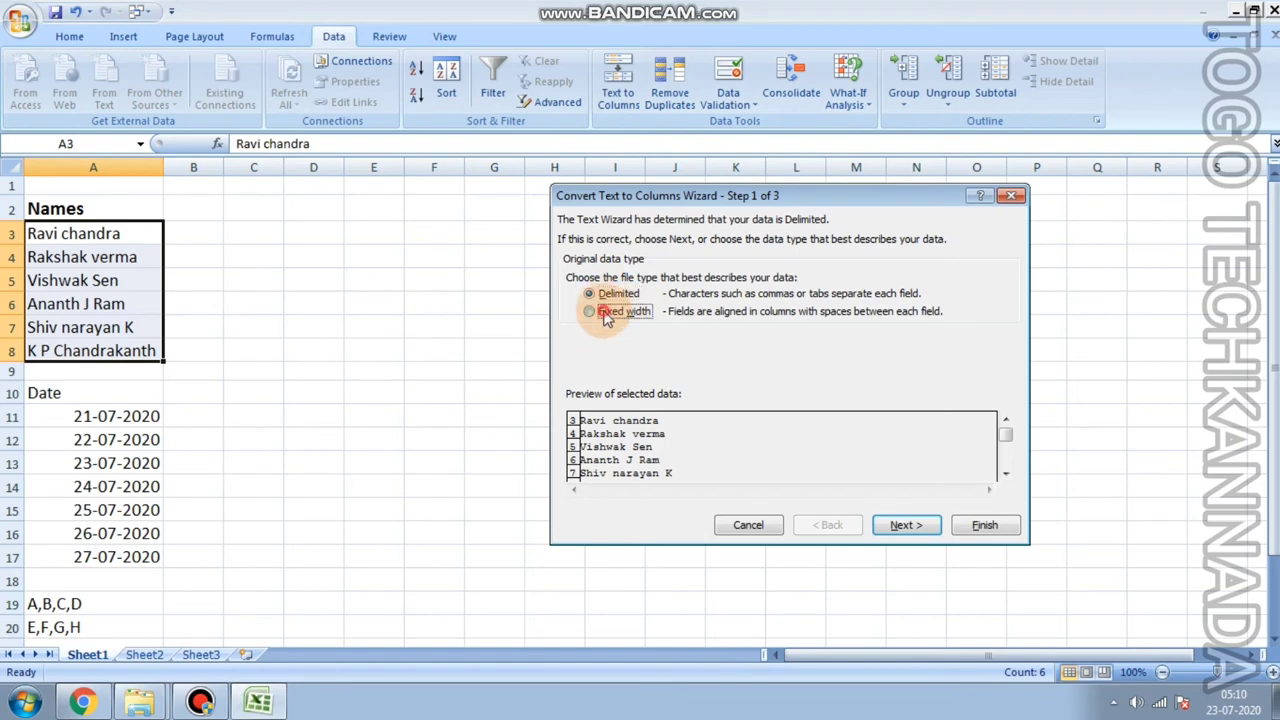
click(901, 525)
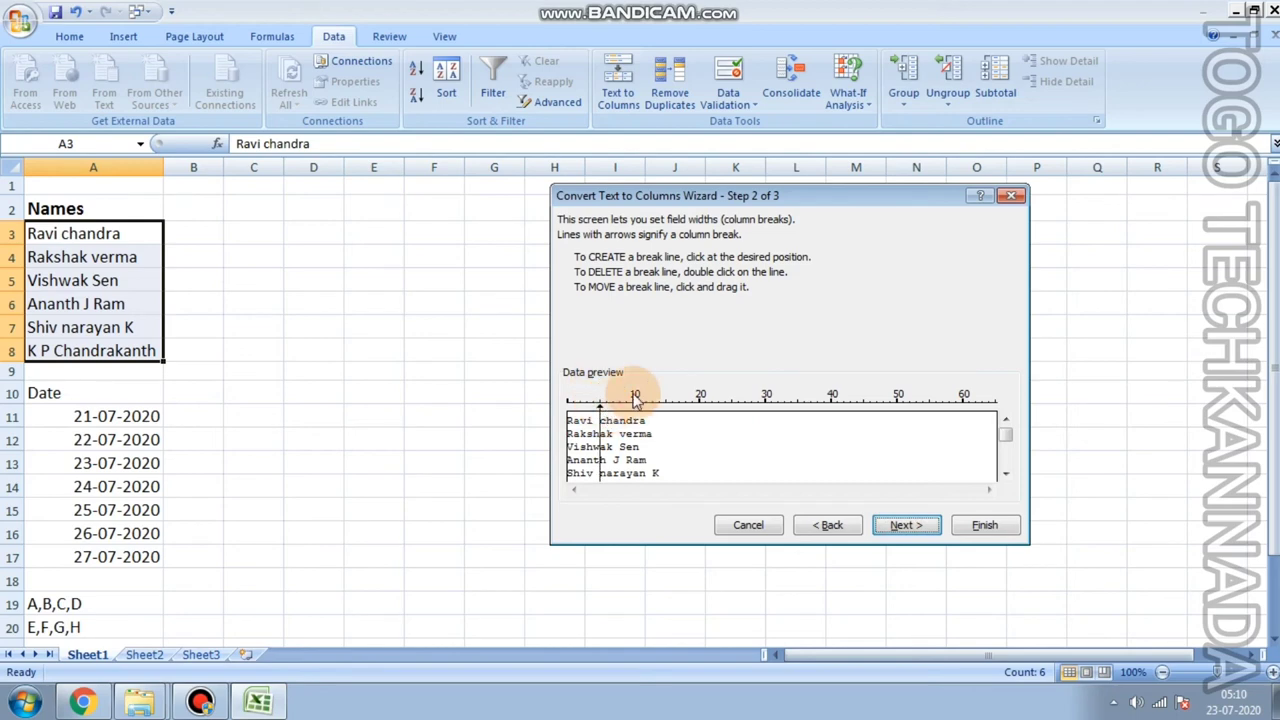
Set fixed-width break lines, including one after the first three characters, then edit the destination.
click(605, 443)
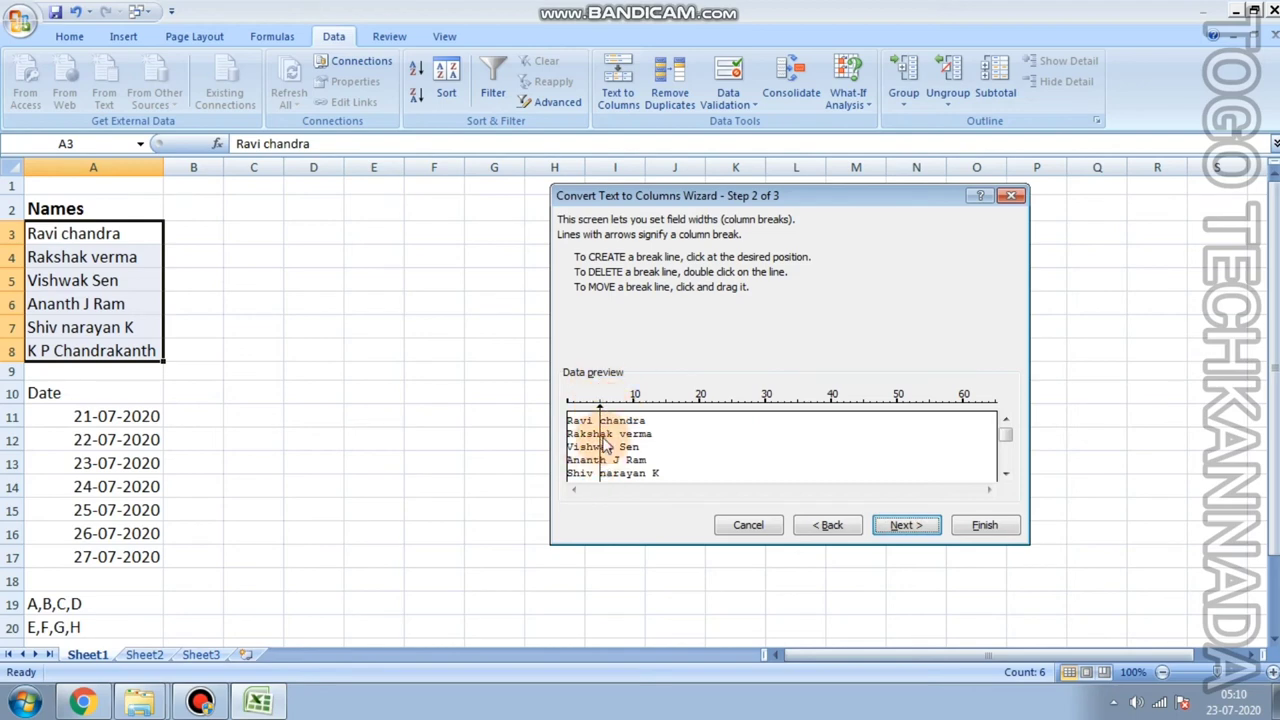
click(598, 421)
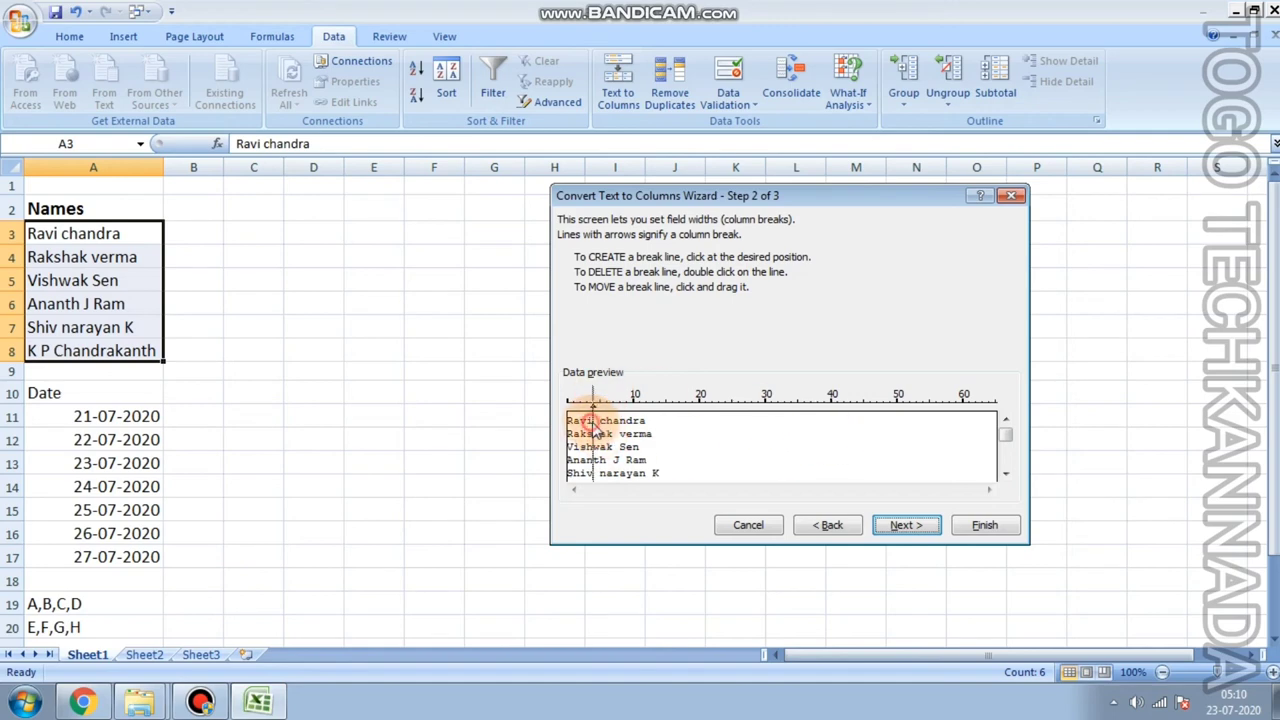
mouse_move(603, 432)
mouse_down()
mouse_move(625, 434)
mouse_move(596, 447)
mouse_move(576, 426)
mouse_up()
click(589, 419)
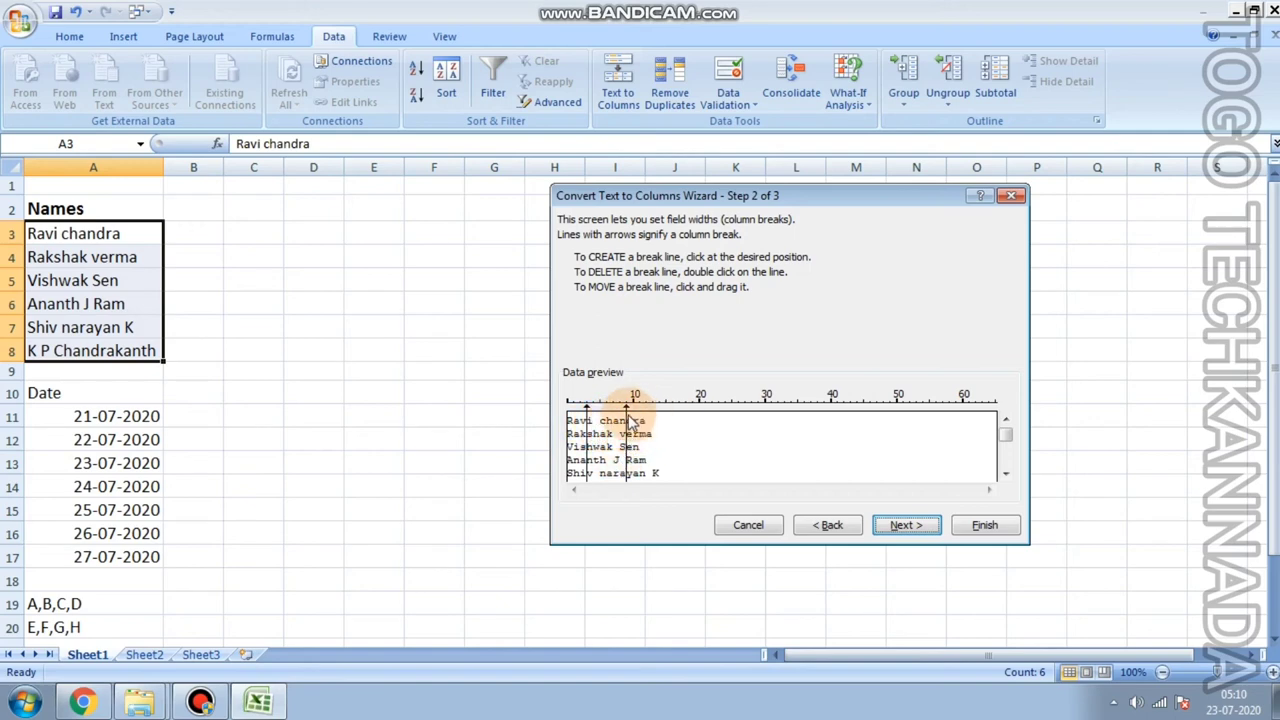
click(884, 532)
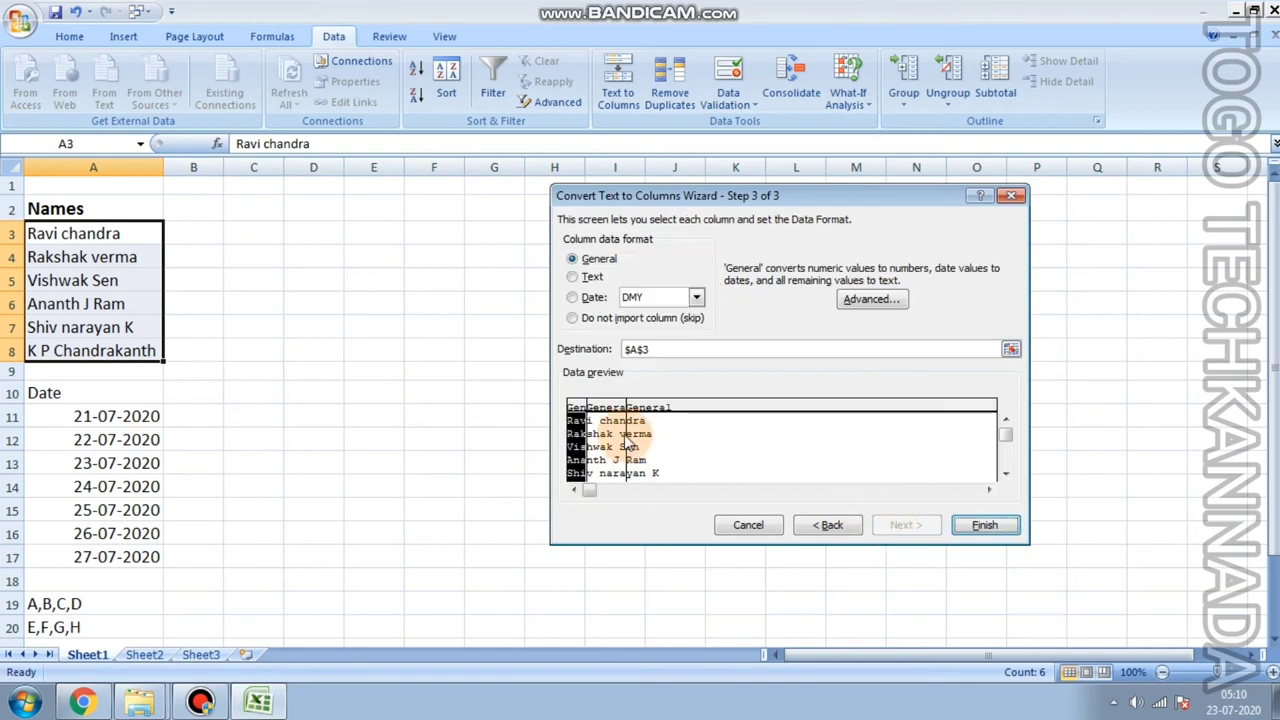
click(635, 349)
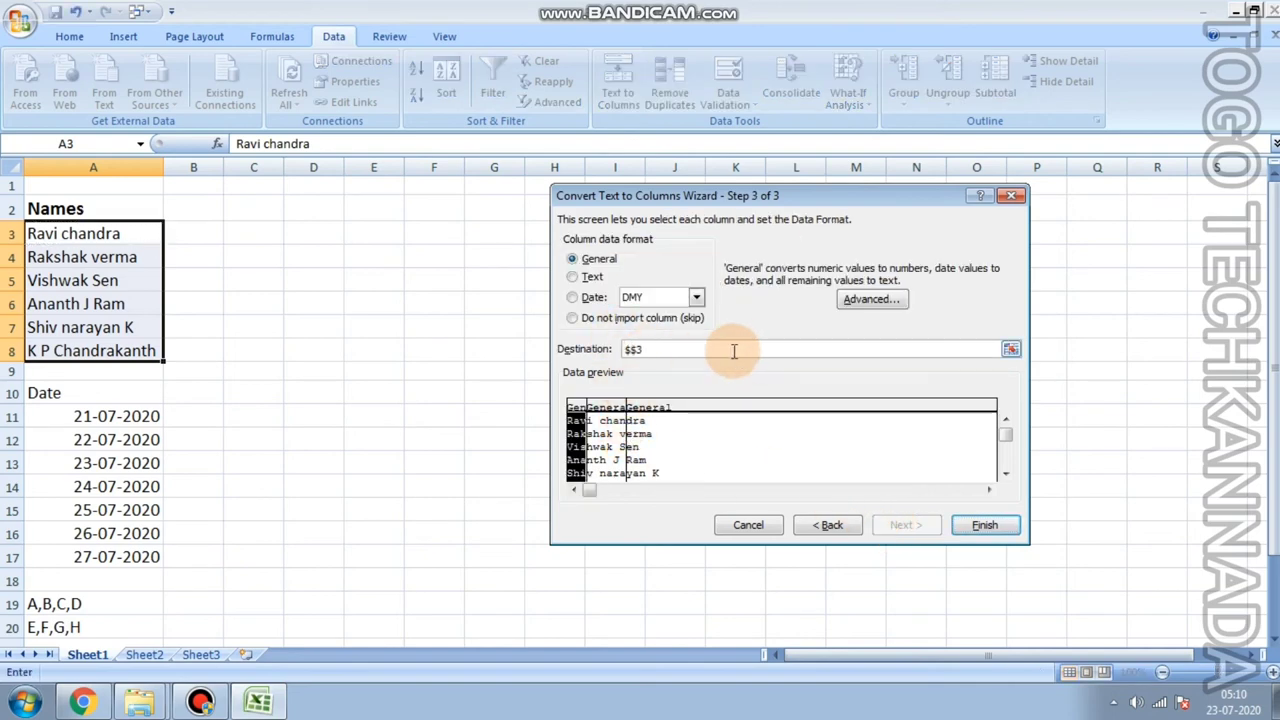
text(c)
Finish the fixed-width name split into C3:E8, inspect pieces like Rav and i chan, then select A11:A17.
click(976, 514)
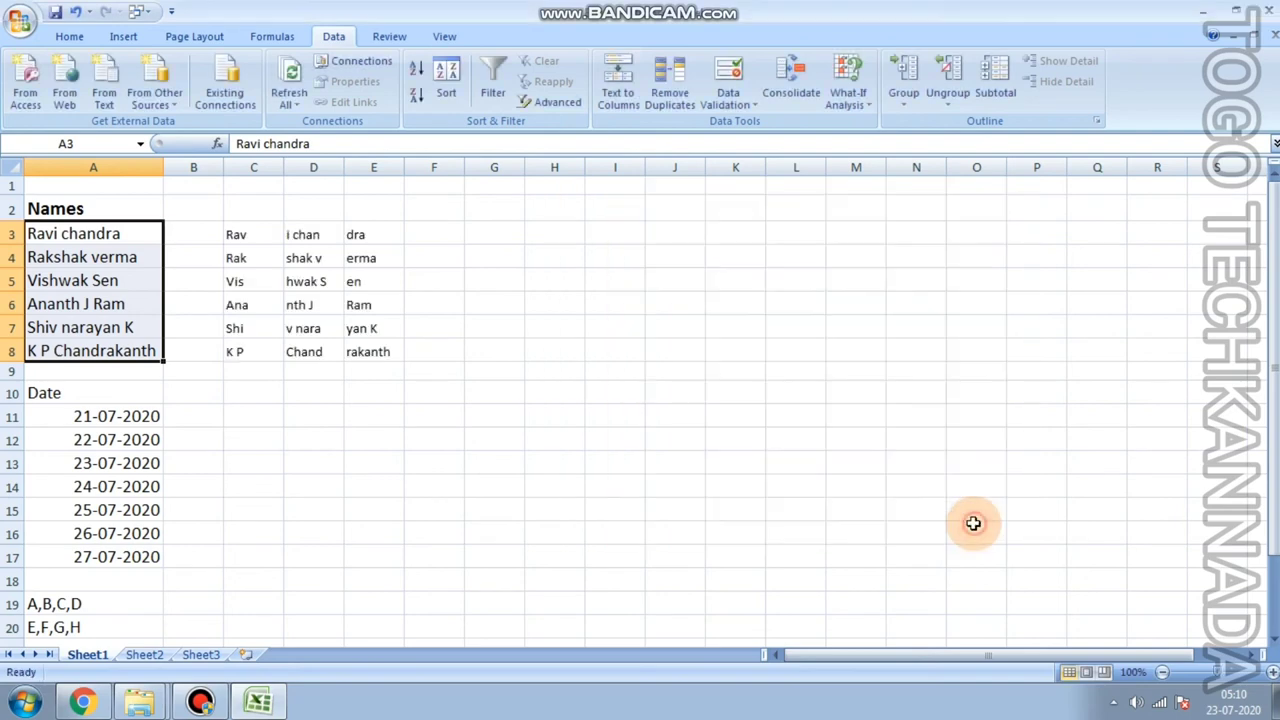
click(240, 240)
click(312, 234)
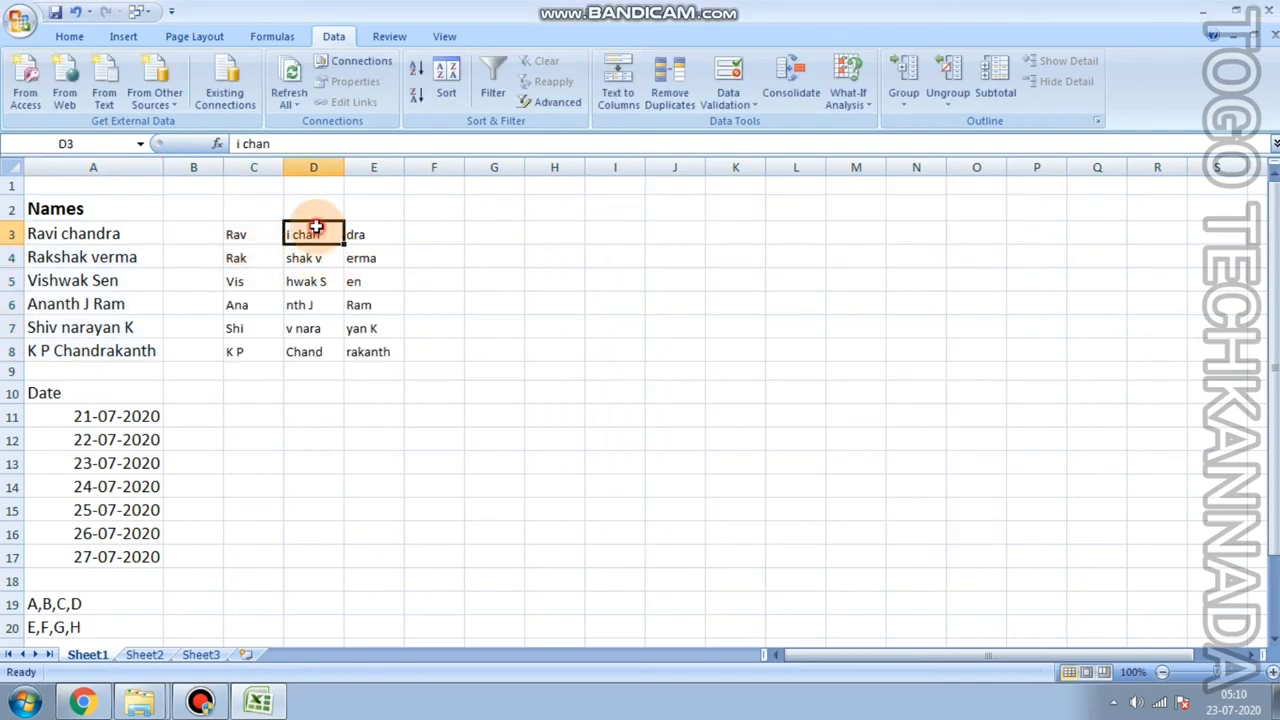
click(318, 258)
click(364, 238)
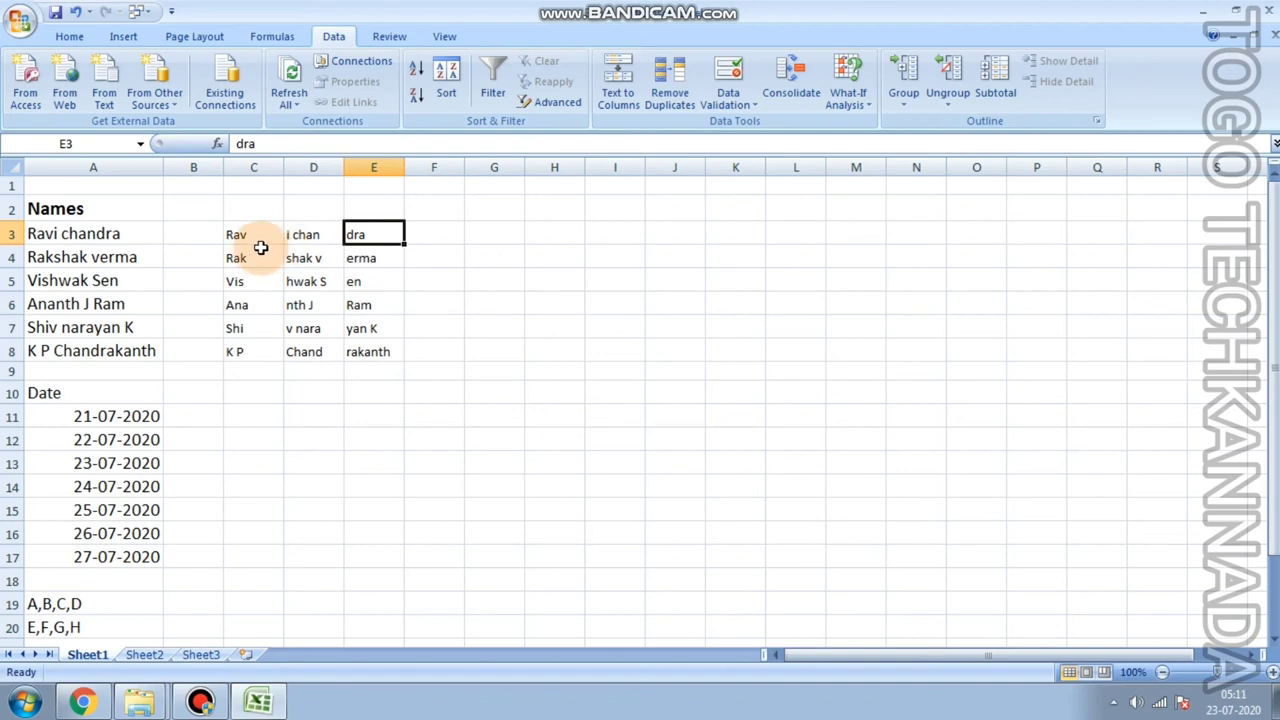
scroll(262, 240, down, 1)
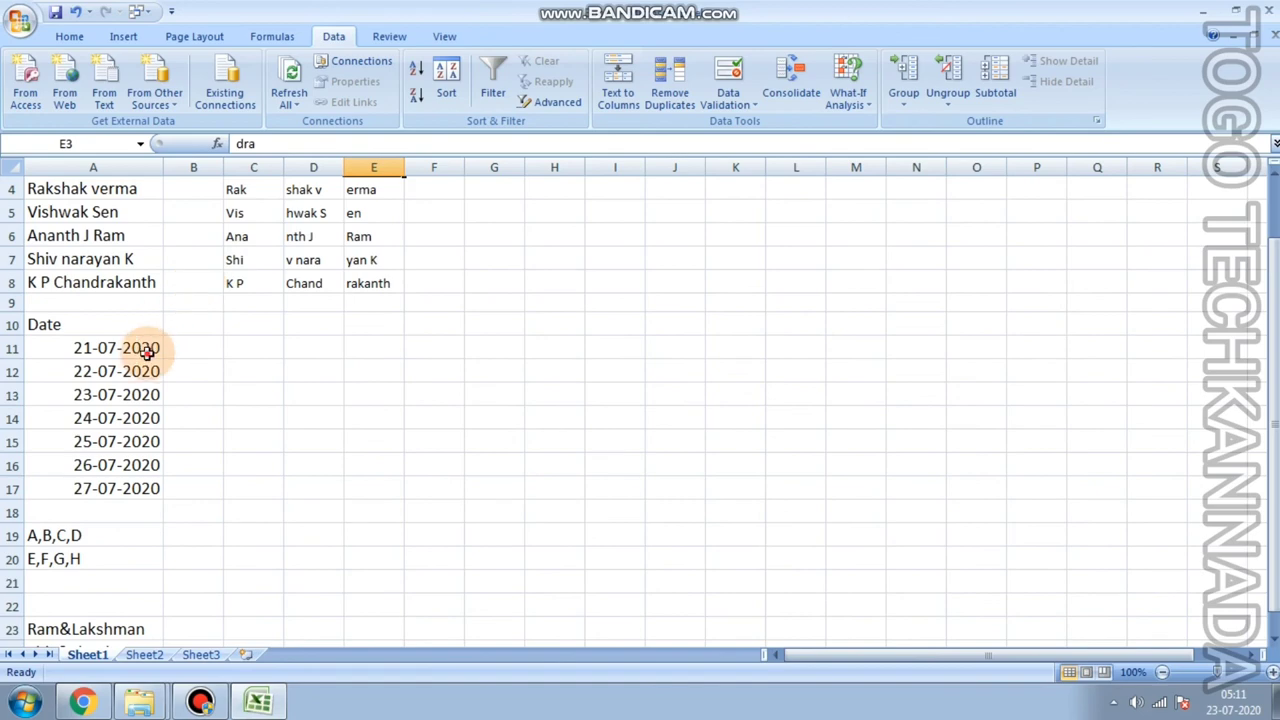
drag(149, 348, 131, 486)
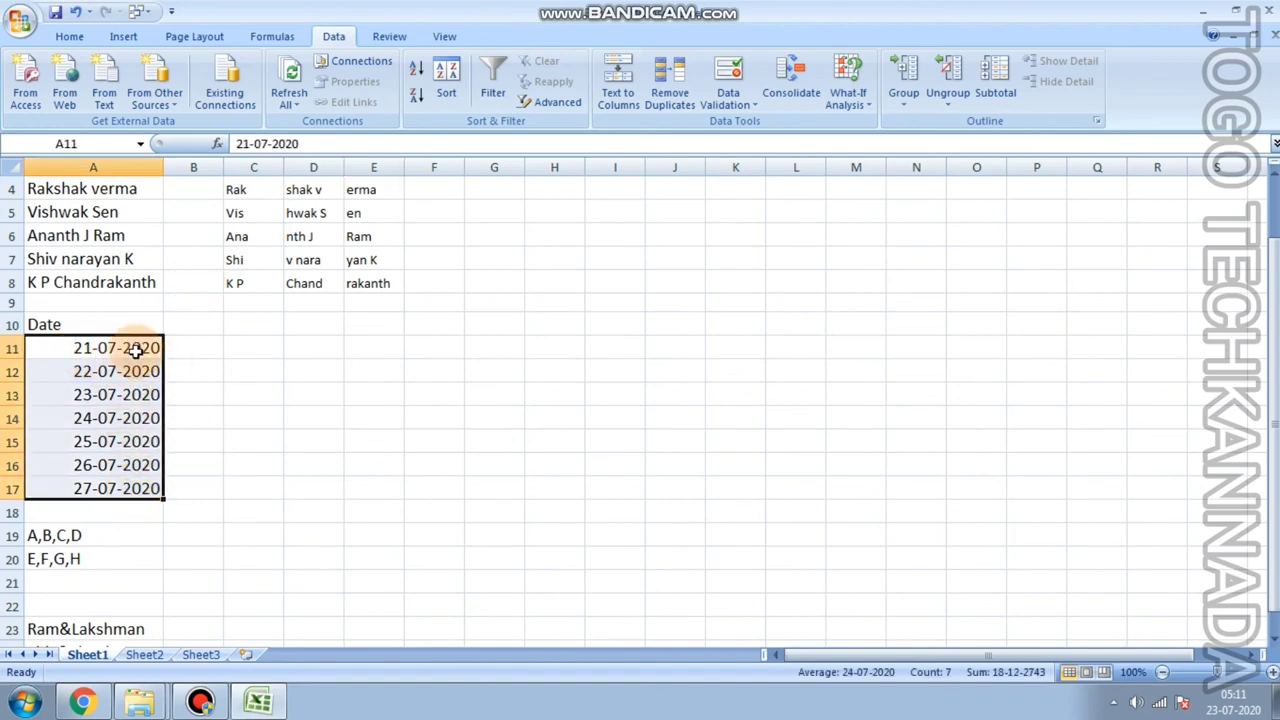
Split the dates in A11:A17 at fixed widths with destination $C$11.
click(617, 88)
click(605, 313)
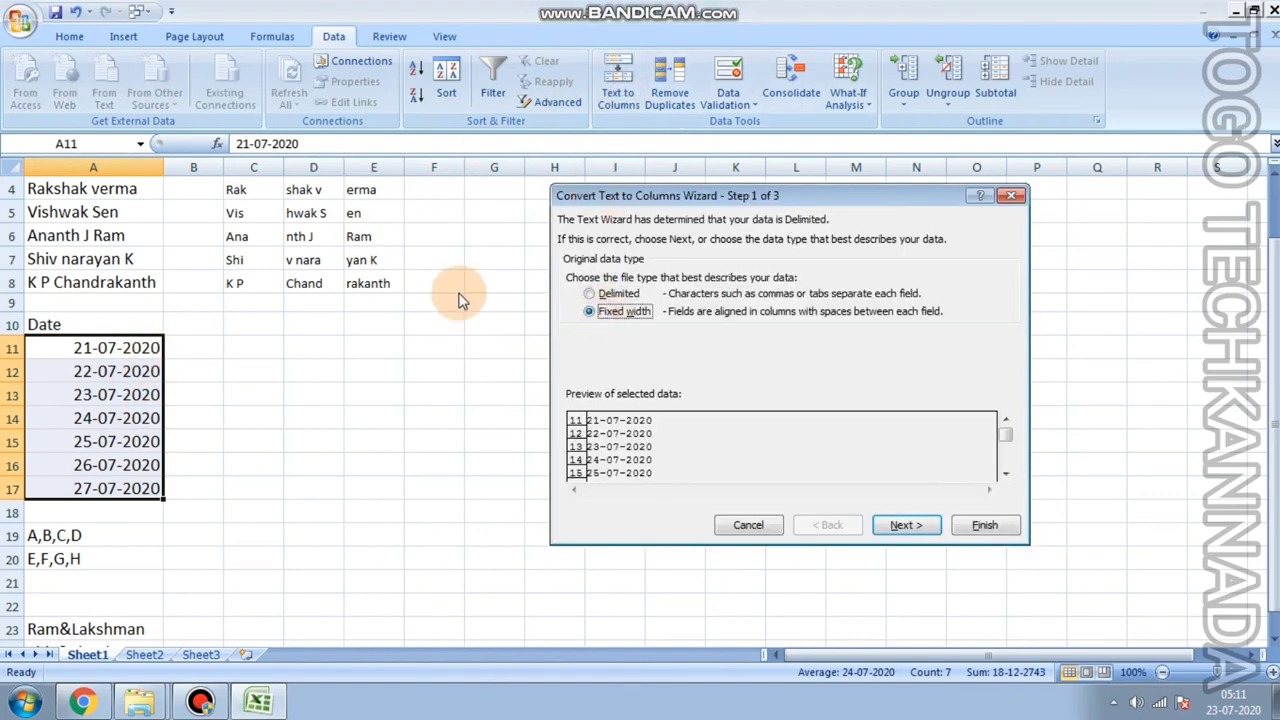
click(906, 527)
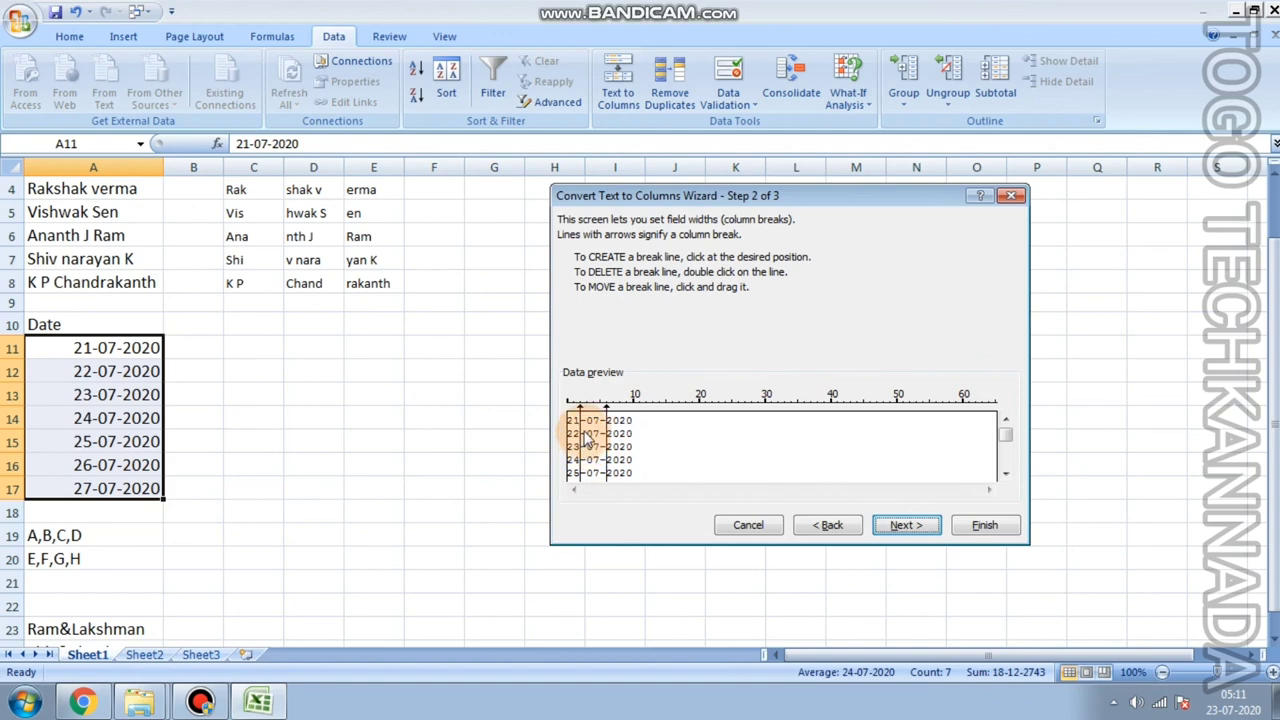
click(898, 528)
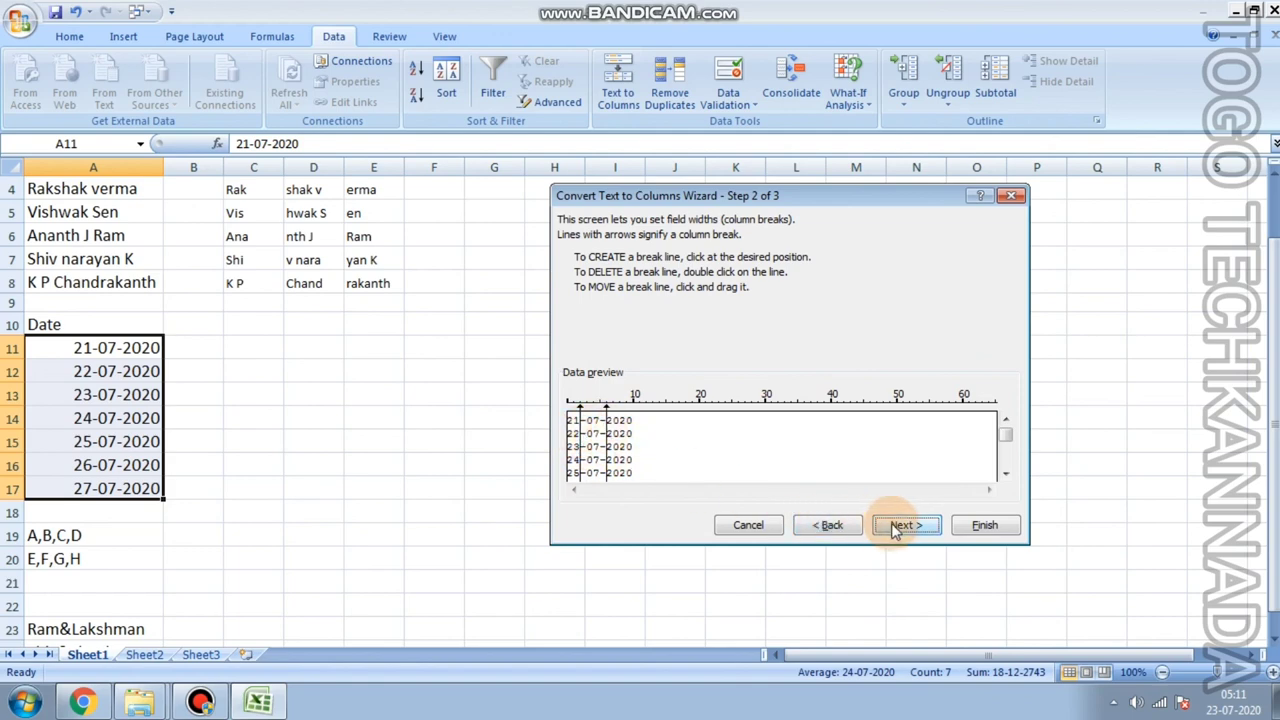
click(635, 349)
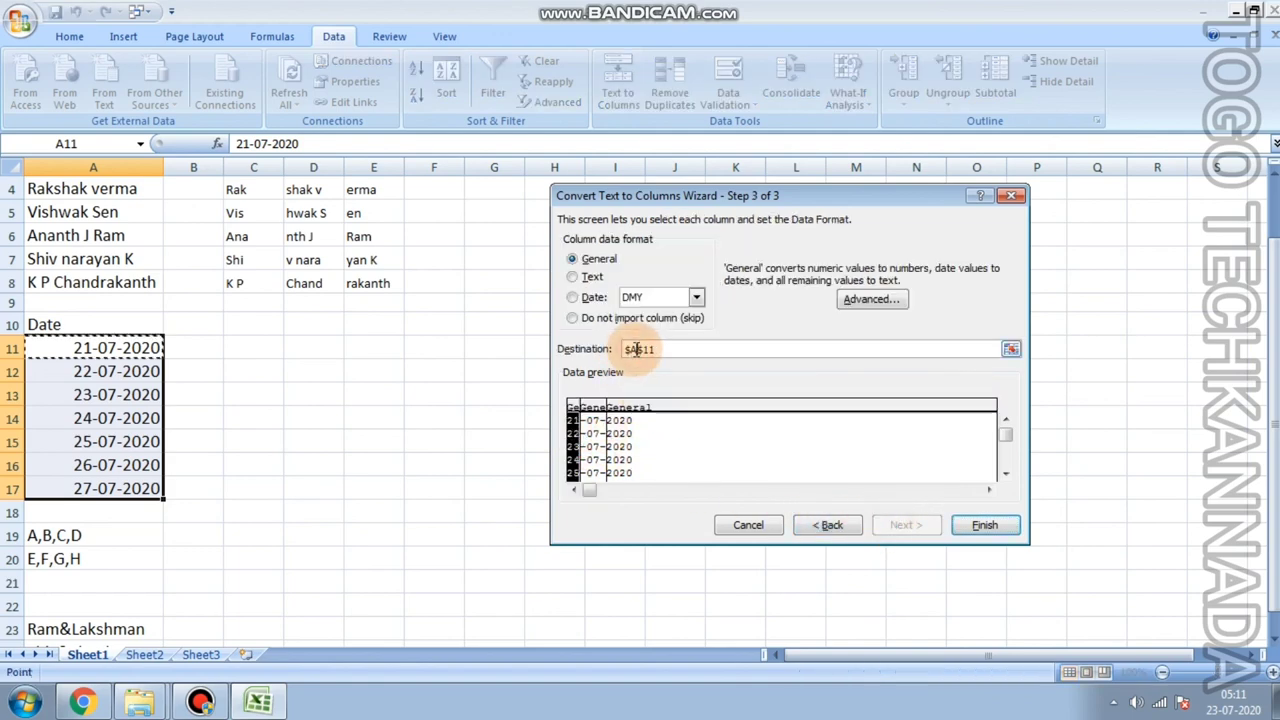
key(BackSpace)
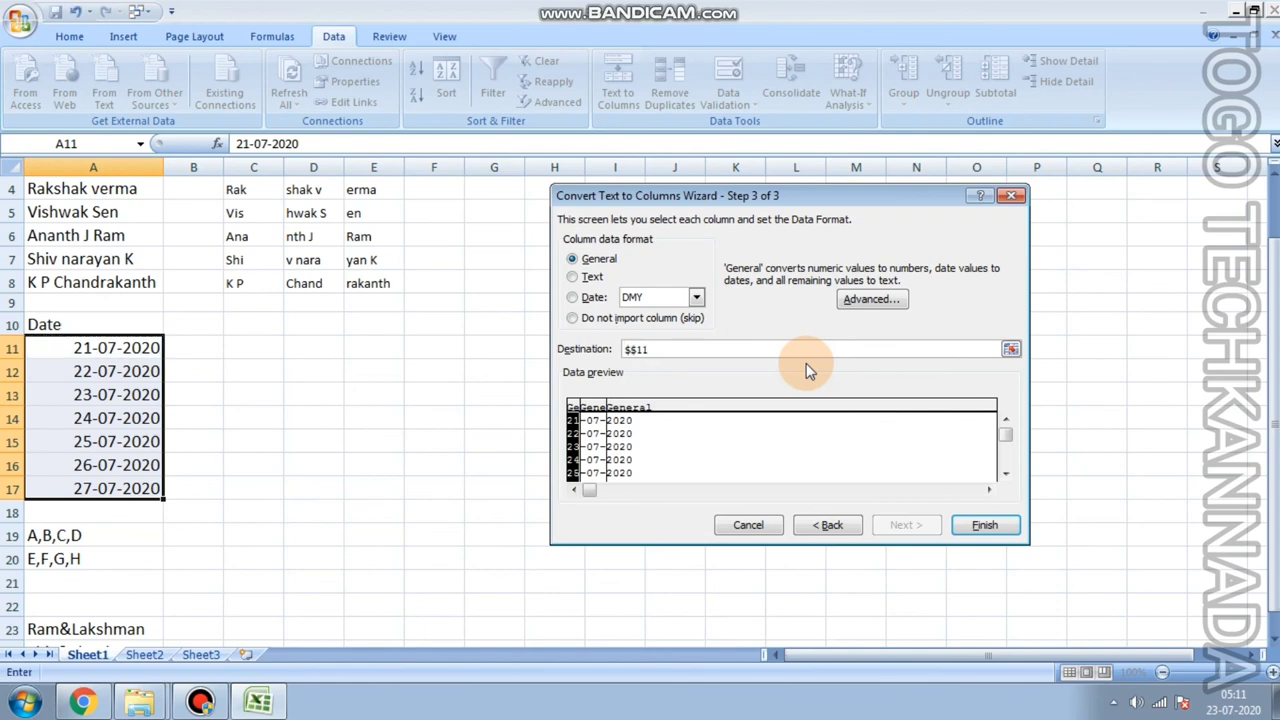
text(c)
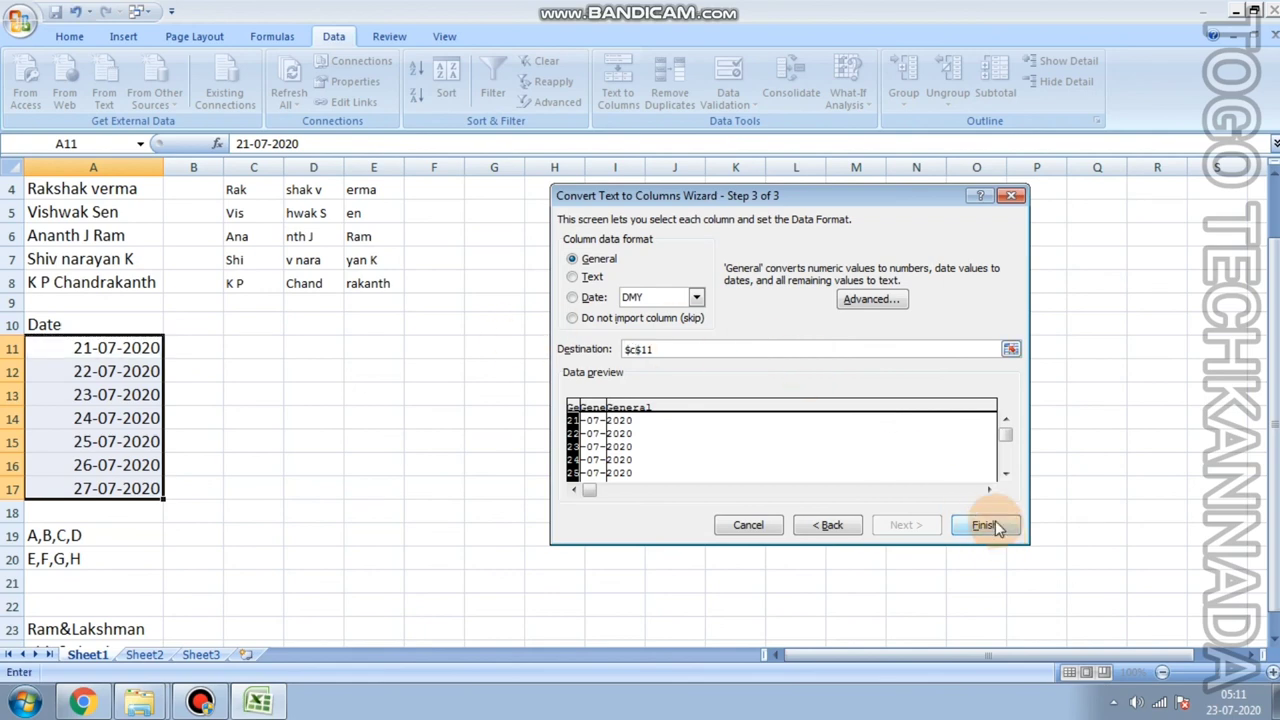
click(985, 530)
Check the day, -07- and 2020 pieces in columns C to E.
click(279, 352)
click(357, 348)
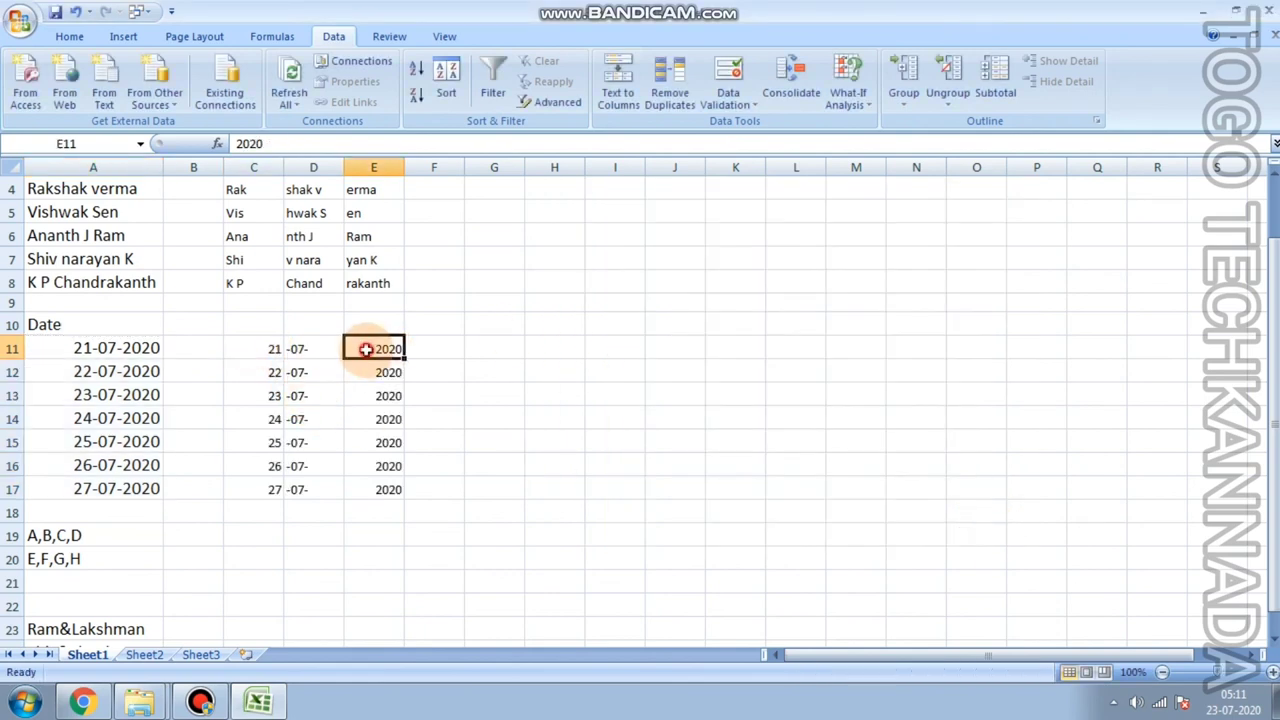
click(318, 349)
click(302, 400)
click(300, 419)
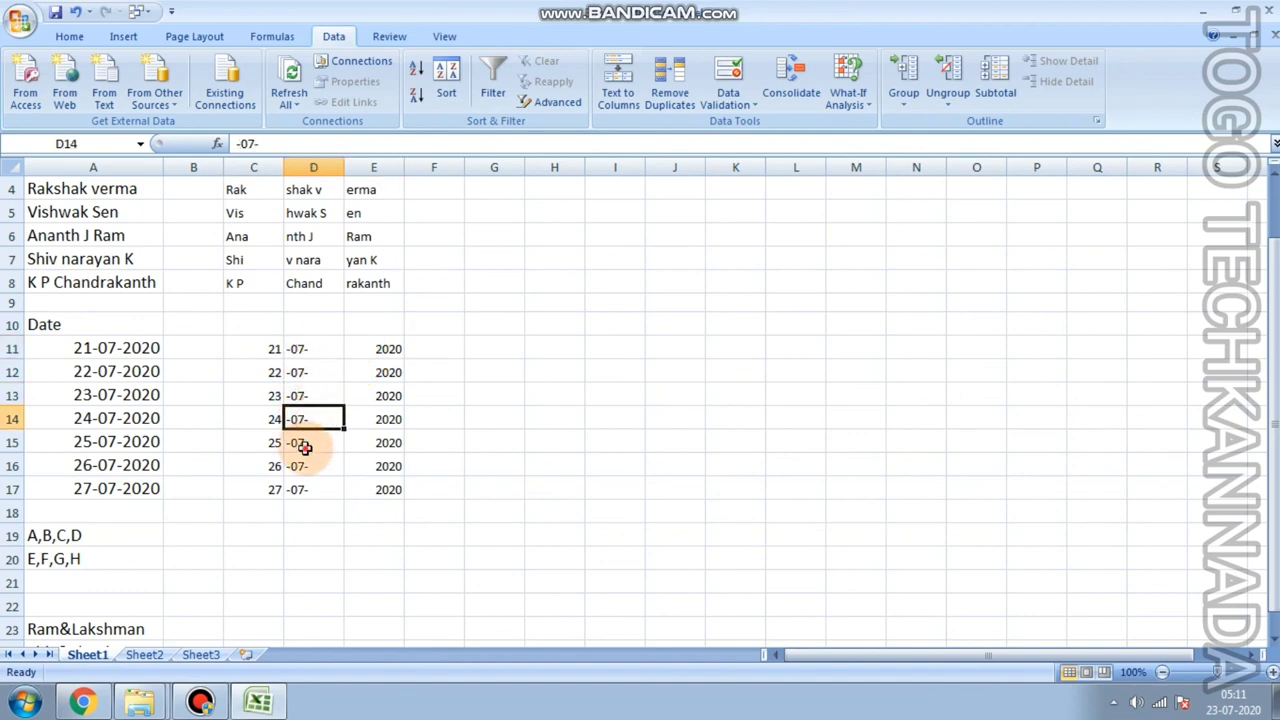
click(300, 445)
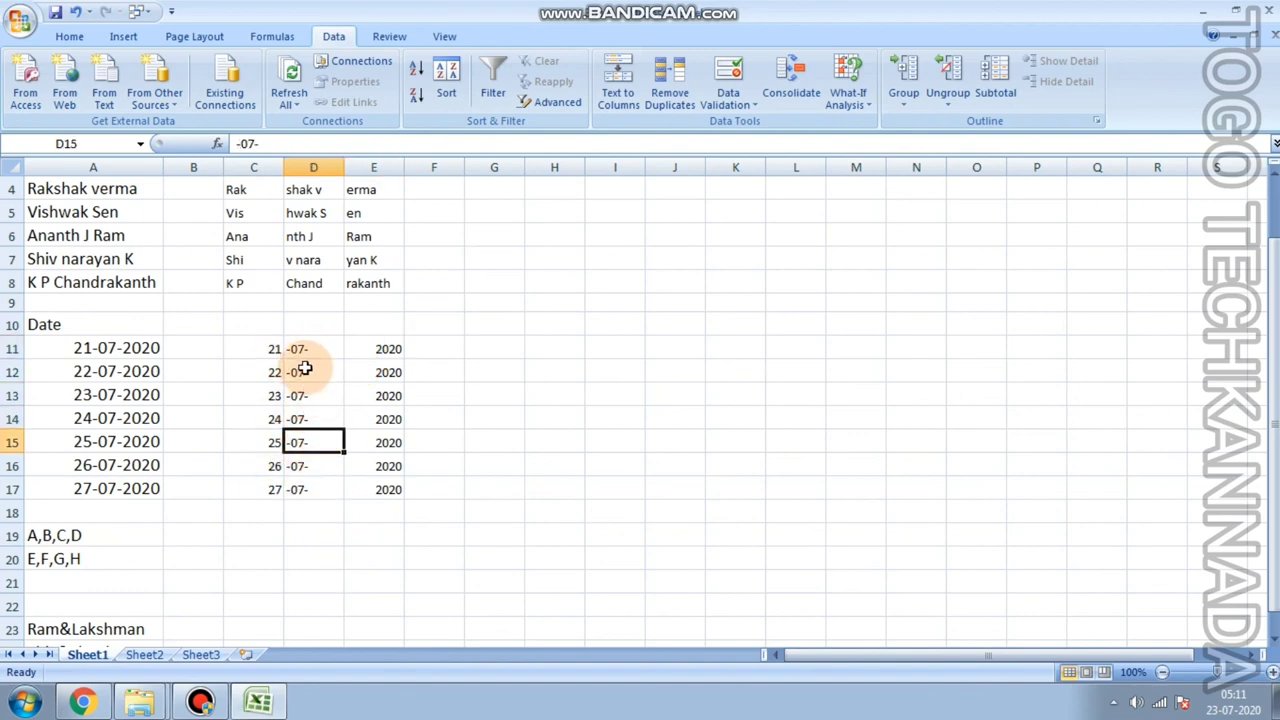
scroll(328, 512, down, 1)
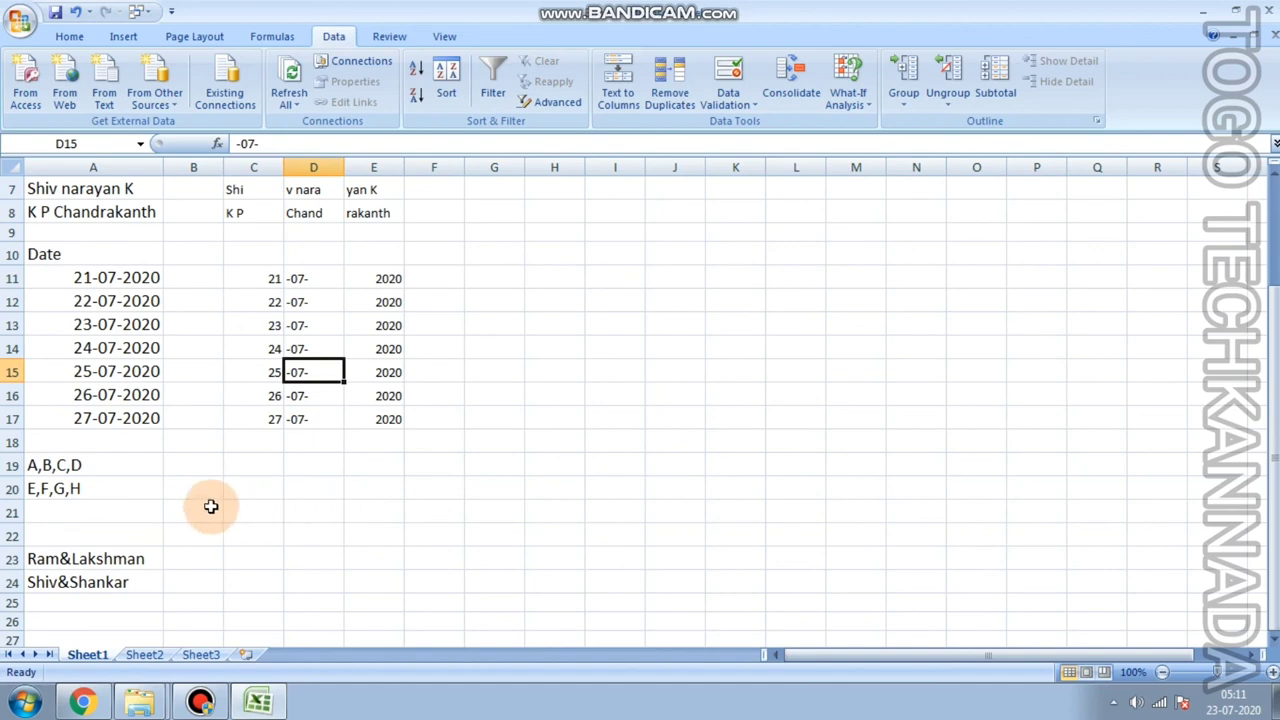
click(64, 467)
click(90, 493)
scroll(371, 486, up, 1)
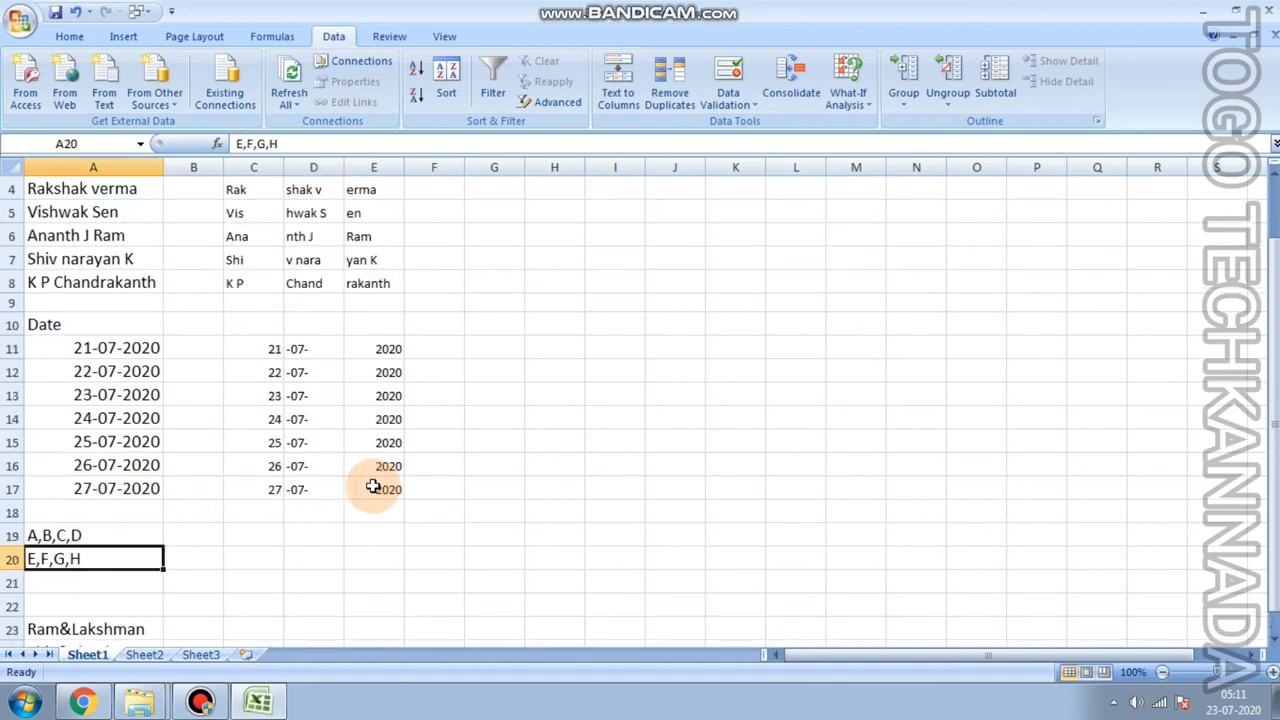
scroll(371, 486, up, 1)
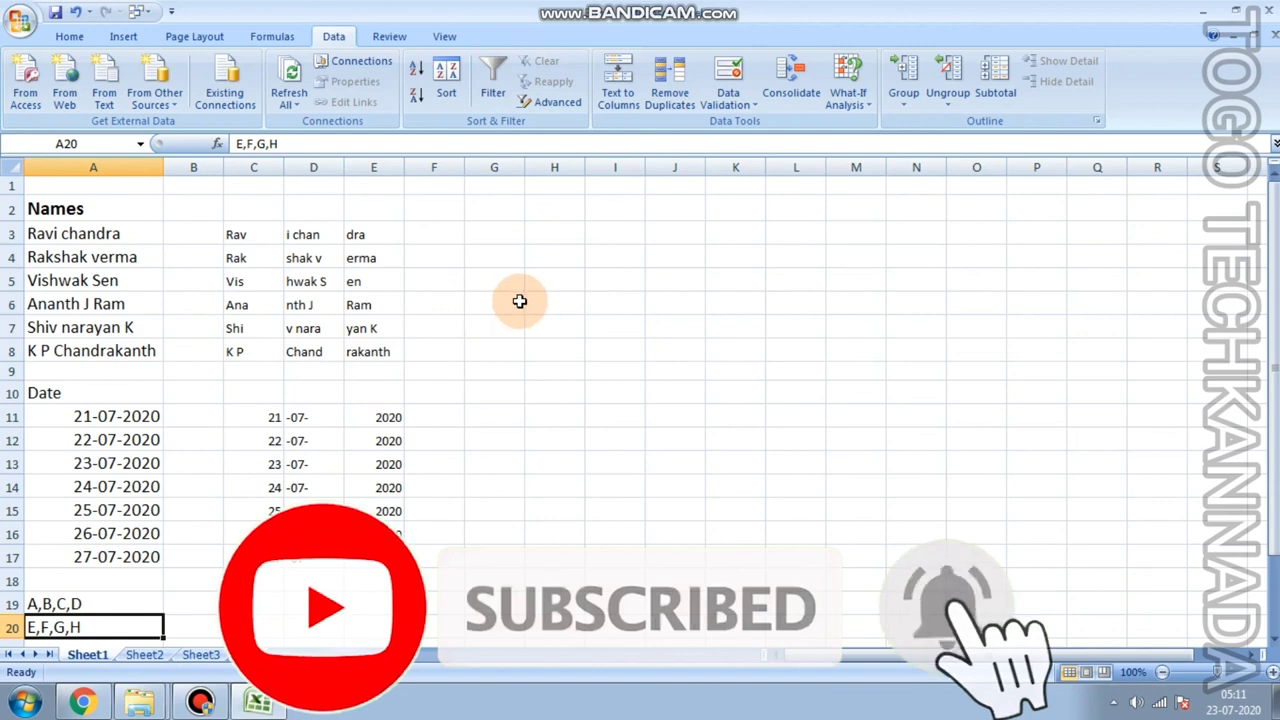
click(678, 398)
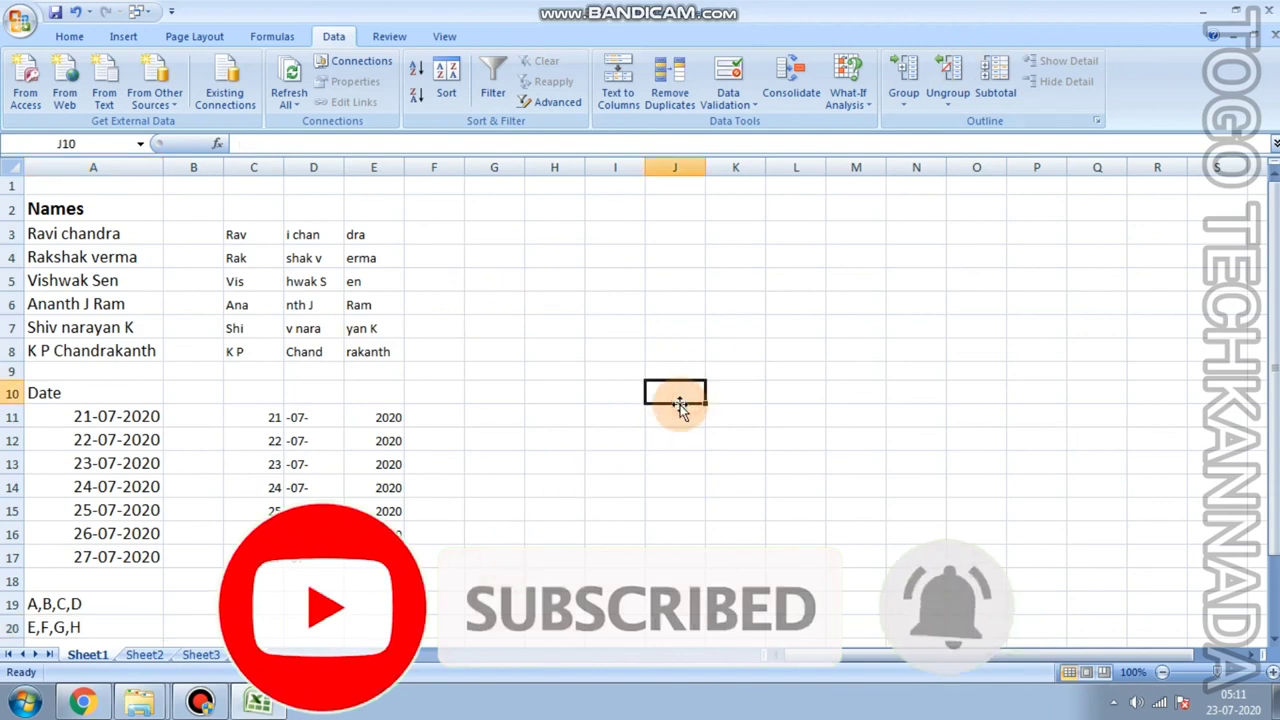